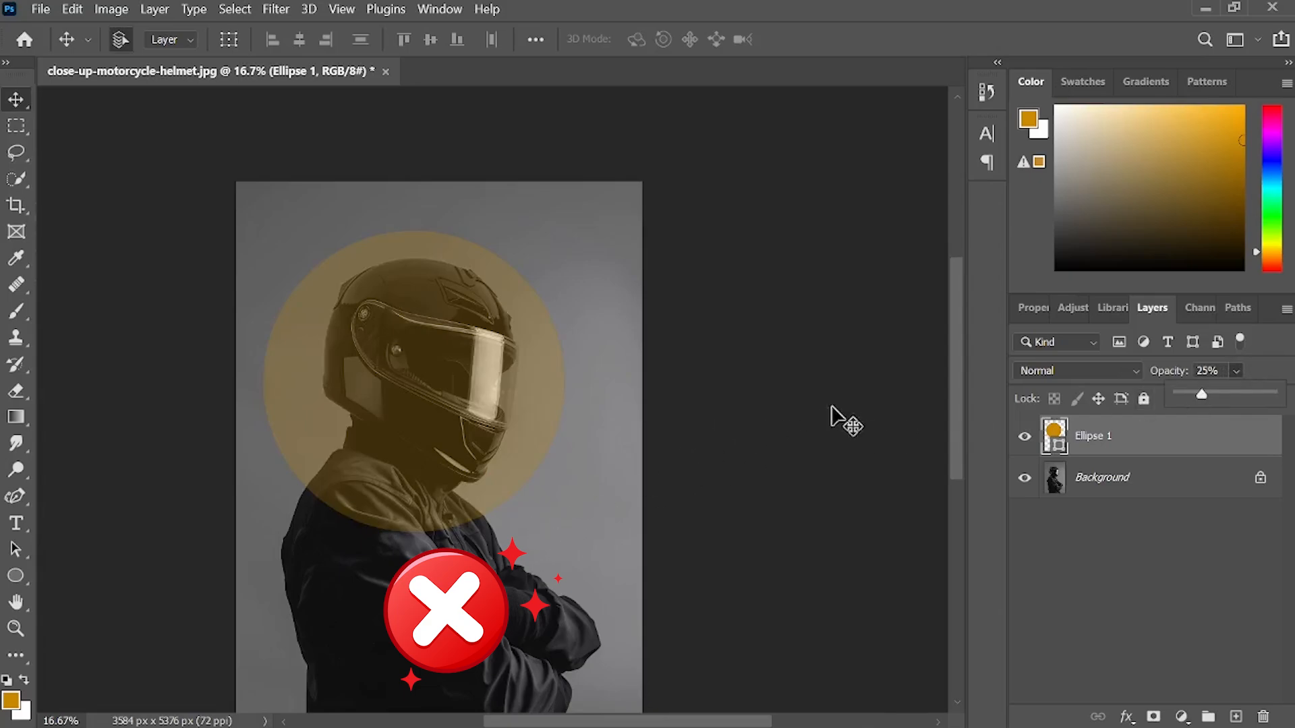
- Delete the semi-transparent orange Ellipse 1 layer covering the helmet
{"action": "left_click_drag", "start_coordinate": [953, 395], "coordinate": [946, 418]}
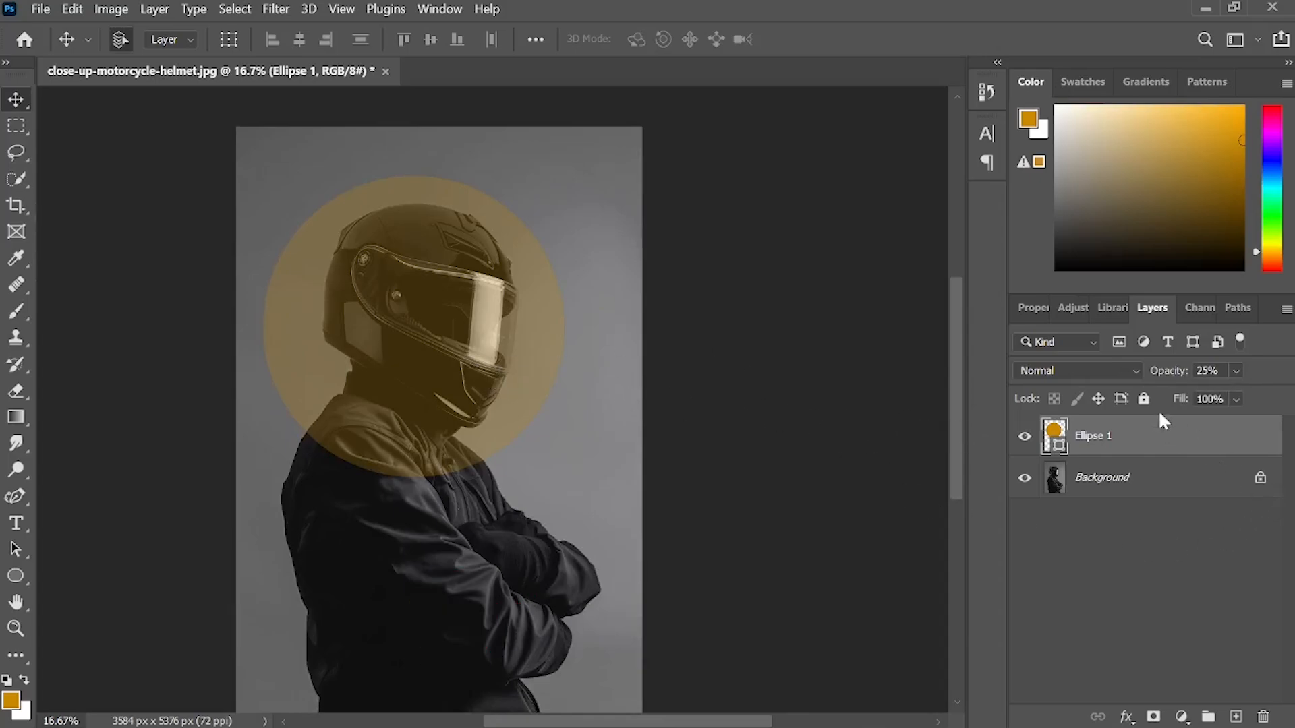
{"action": "key", "text": "Delete"}
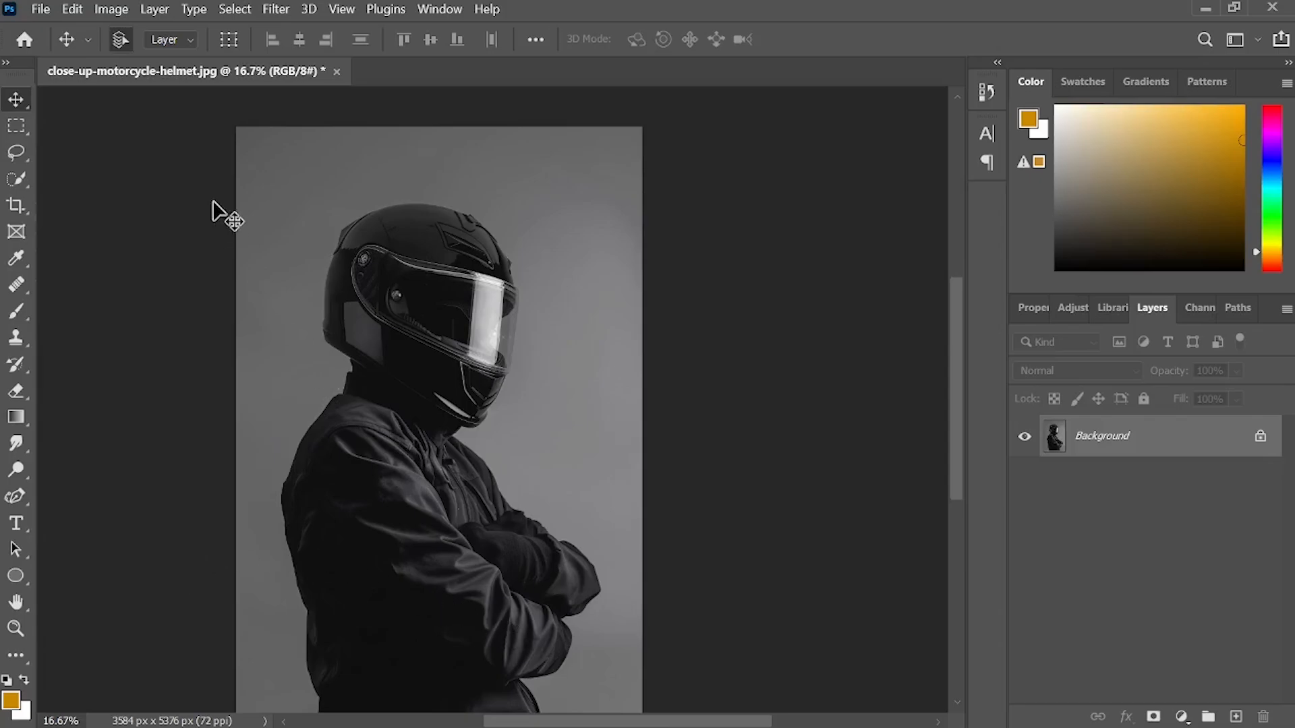
- Select the subject of the photo and copy the selected figure onto its own new layer
{"action": "left_click", "coordinate": [233, 10]}
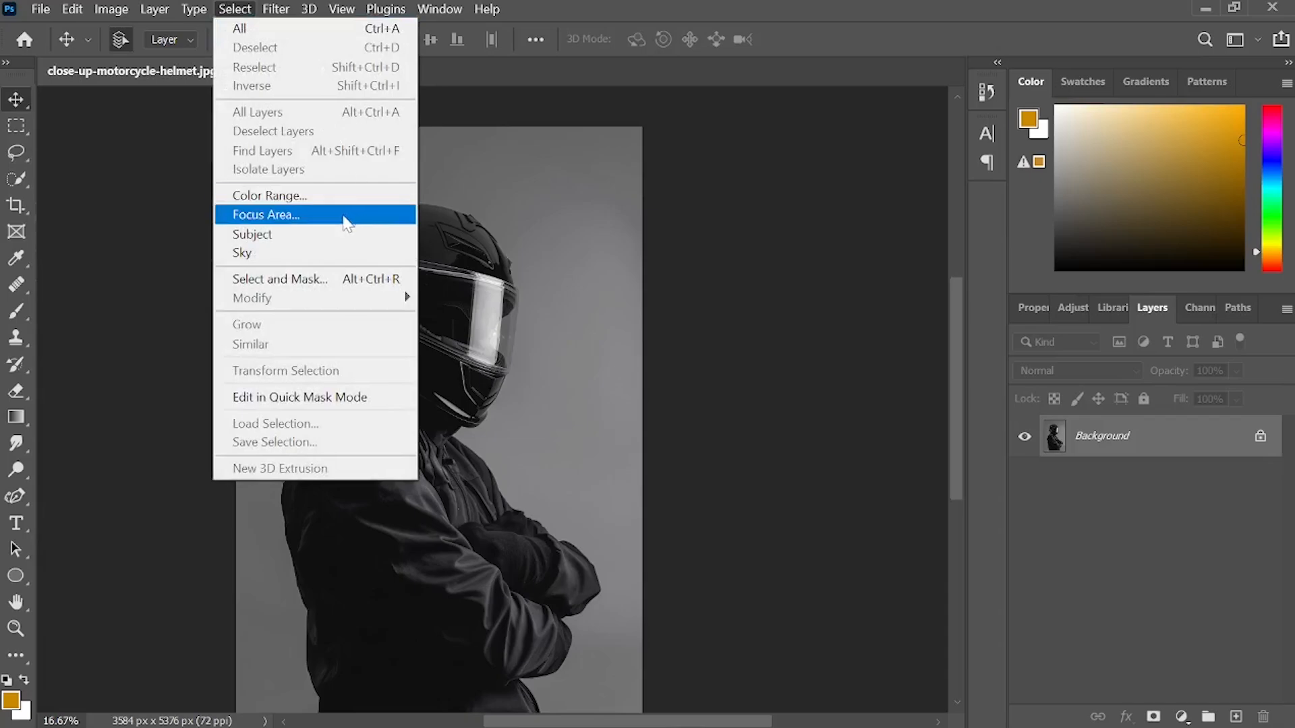
{"action": "left_click", "coordinate": [280, 243]}
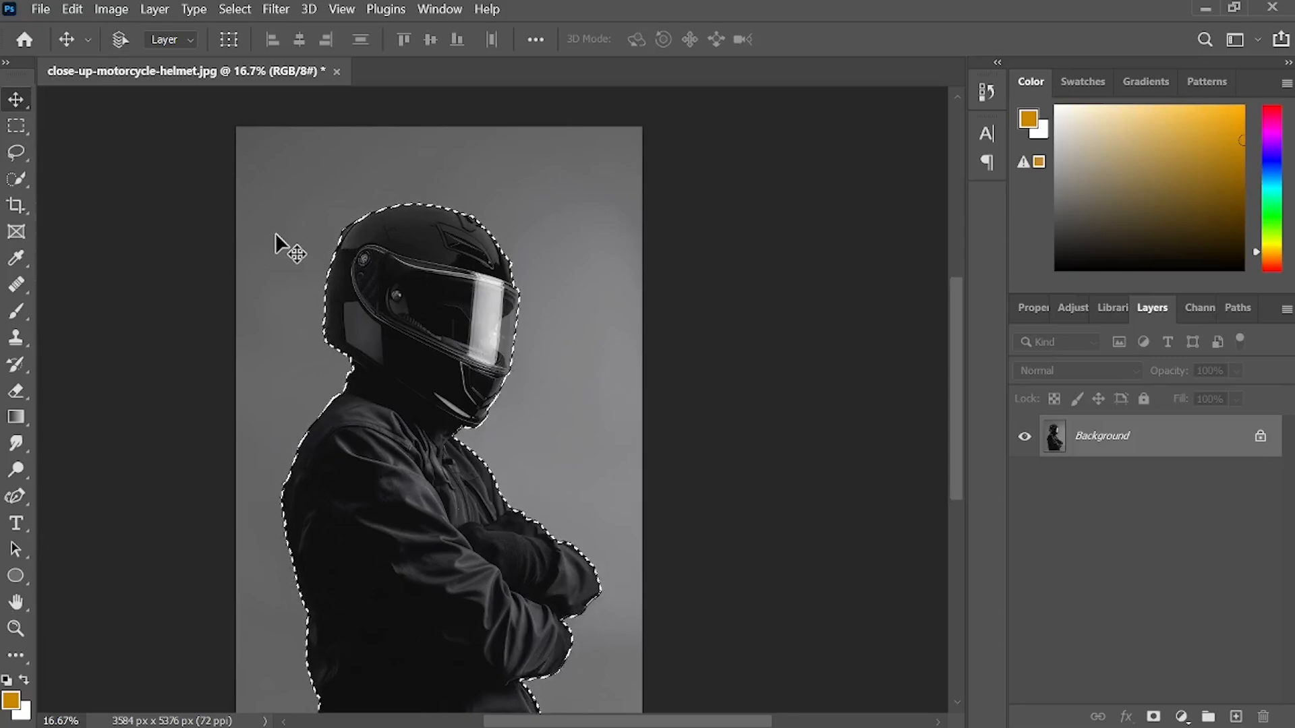
{"action": "key", "text": "ctrl+j"}
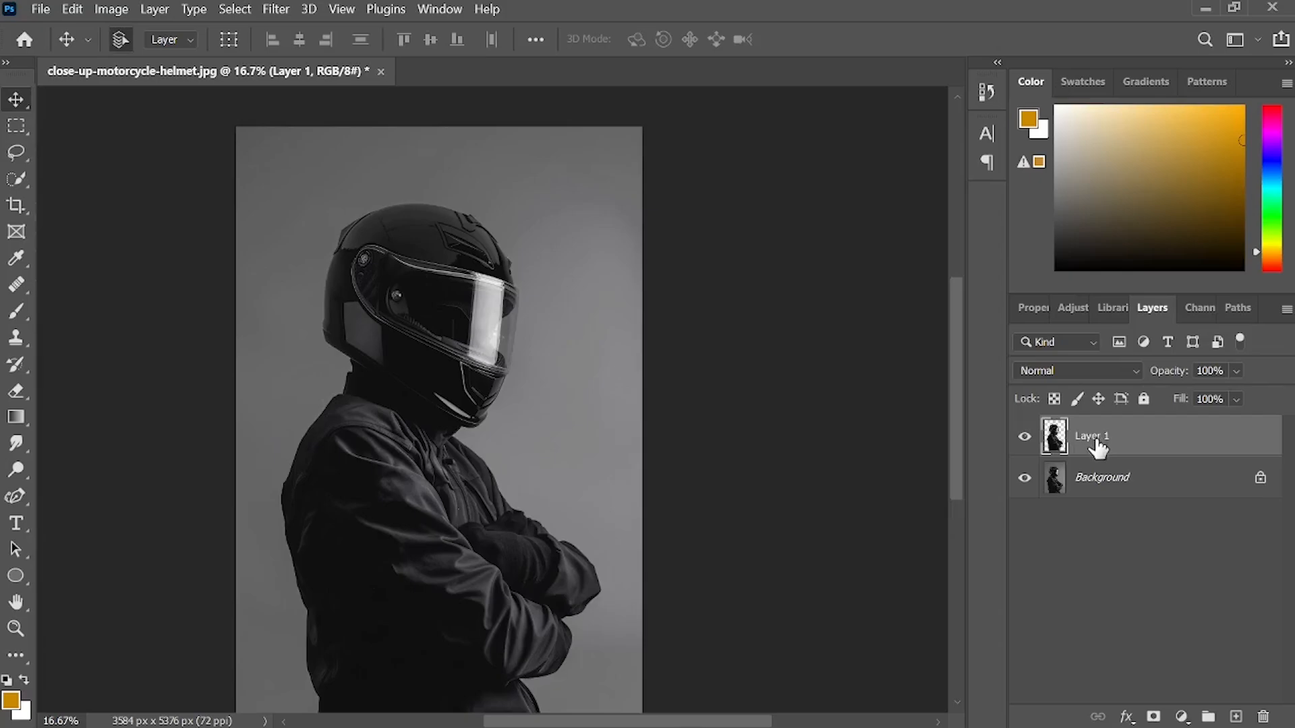
- Add a Gradient fill layer directly above the Background layer and set its style to Radial
{"action": "left_click", "coordinate": [1122, 492]}
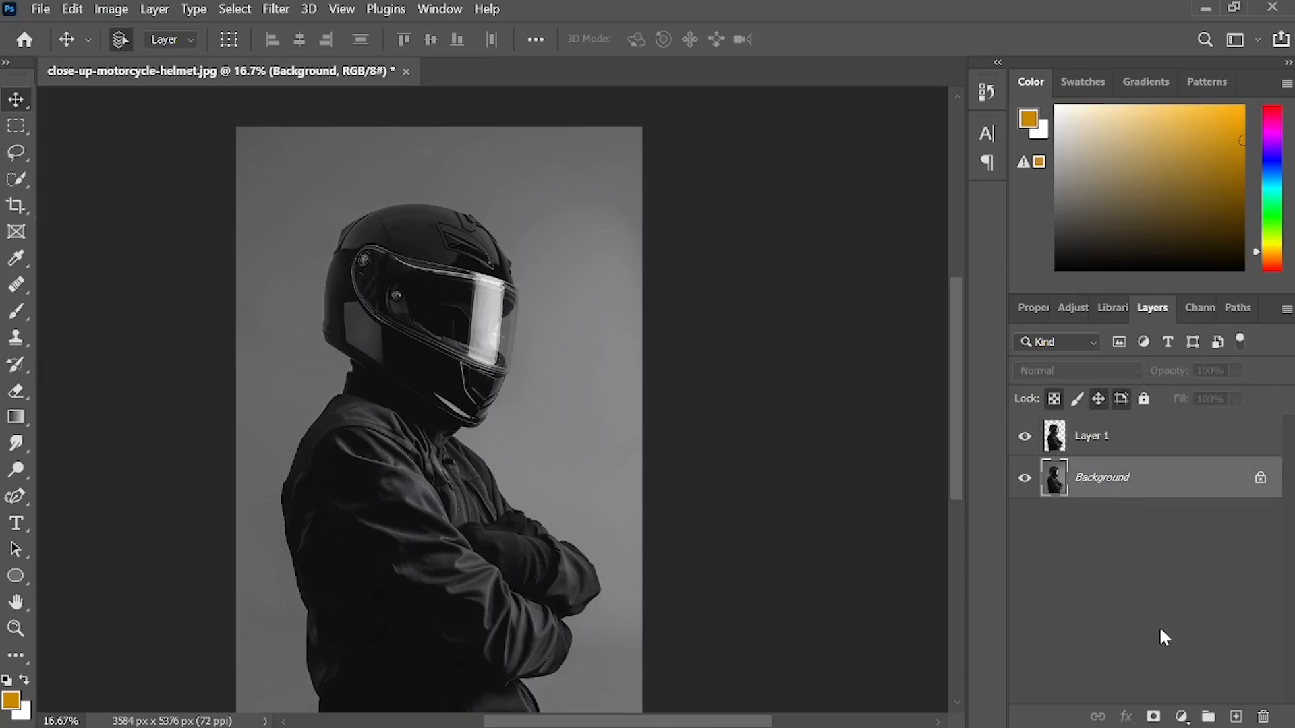
{"action": "left_click", "coordinate": [1181, 718]}
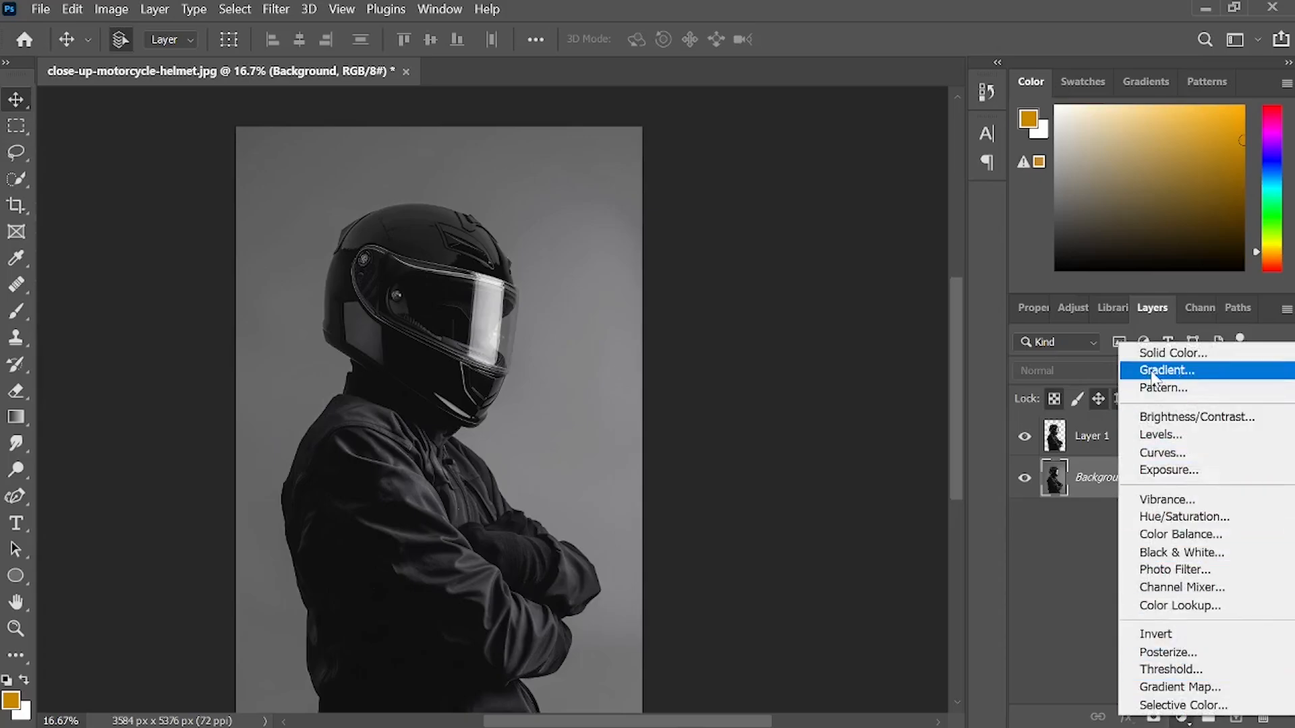
{"action": "left_click", "coordinate": [1190, 372]}
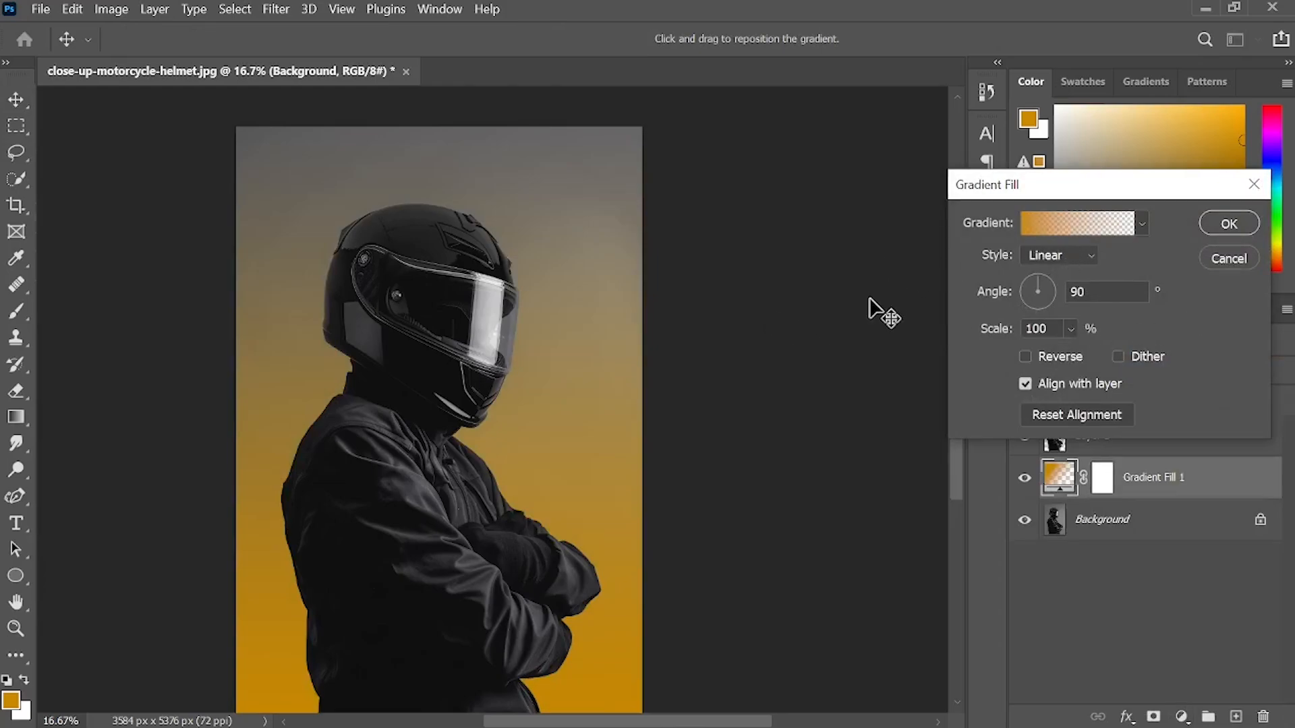
{"action": "left_click", "coordinate": [1066, 259]}
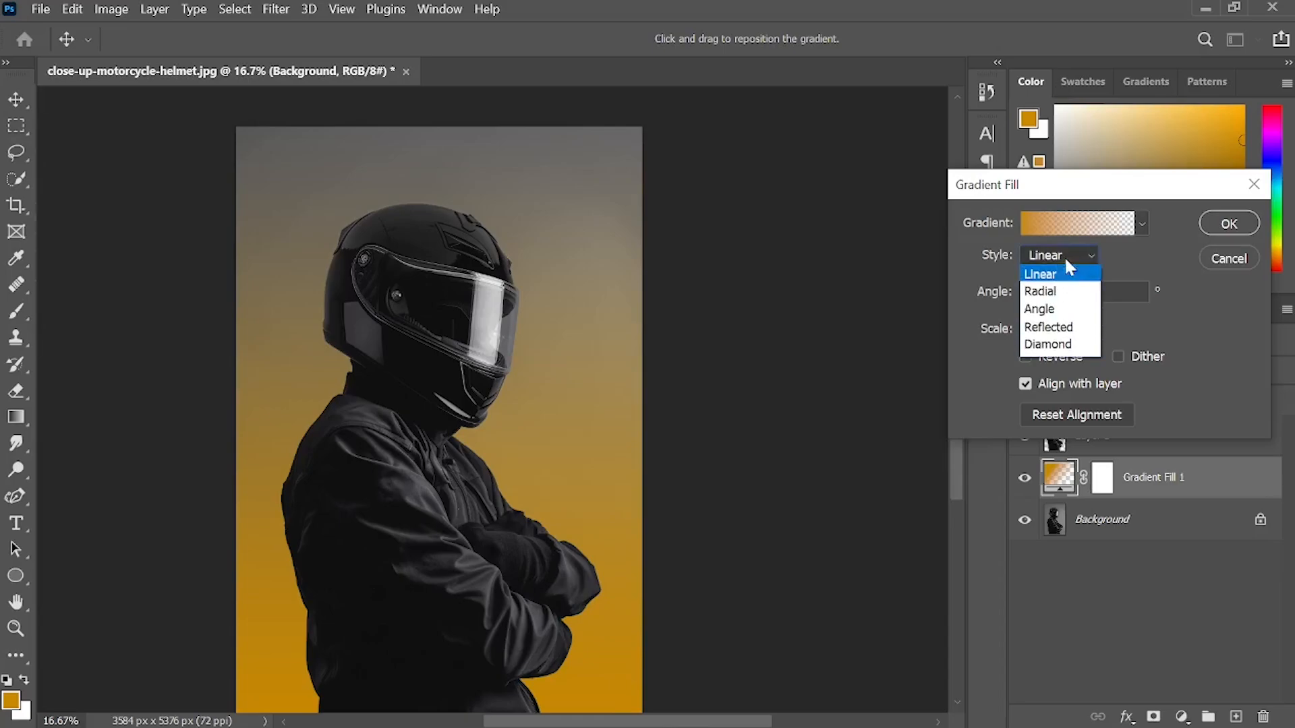
{"action": "left_click", "coordinate": [1056, 295]}
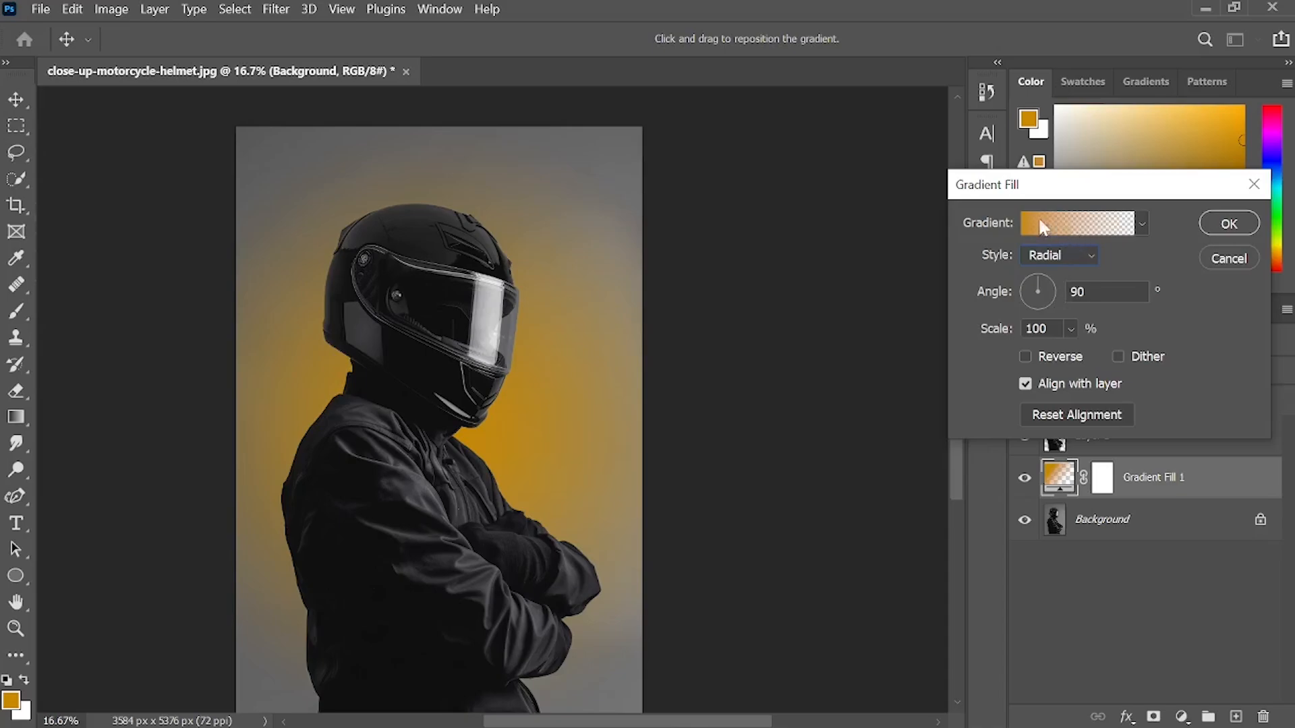
- Edit the fill's gradient and delete both its transparent end opacity stop and its end color stop
{"action": "left_click", "coordinate": [1068, 226]}
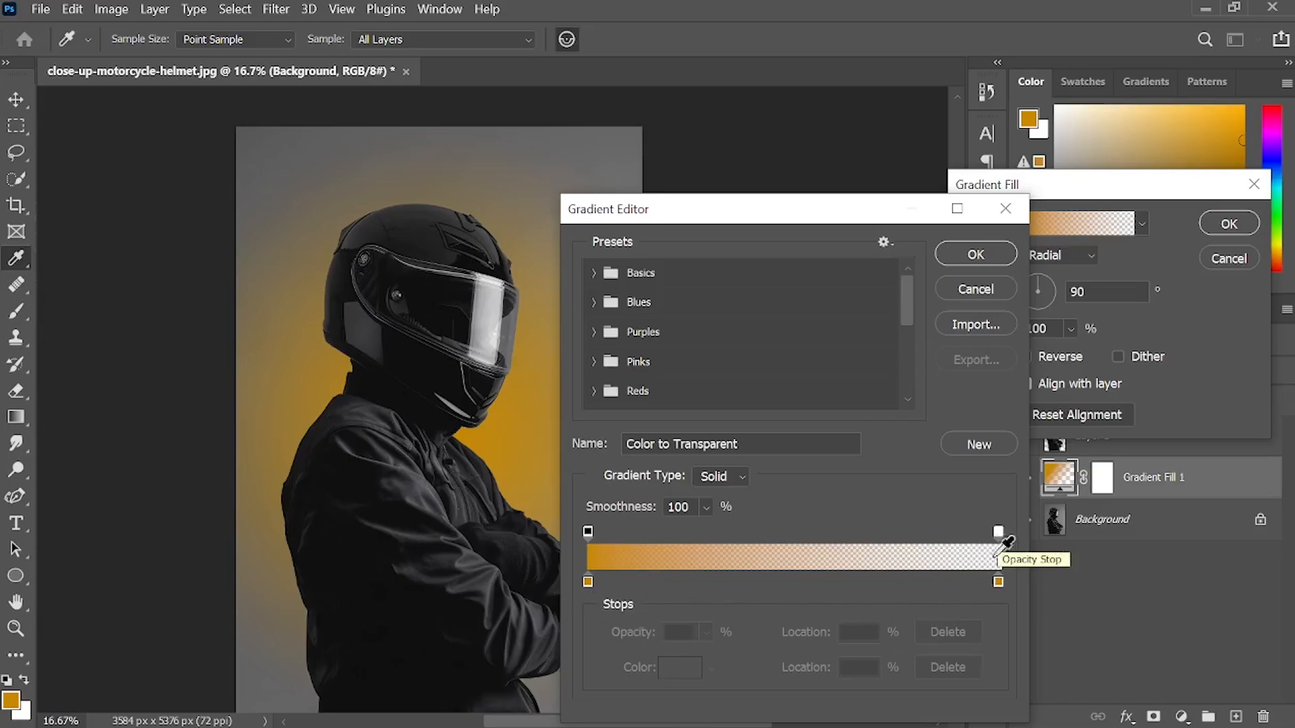
{"action": "left_click", "coordinate": [998, 582]}
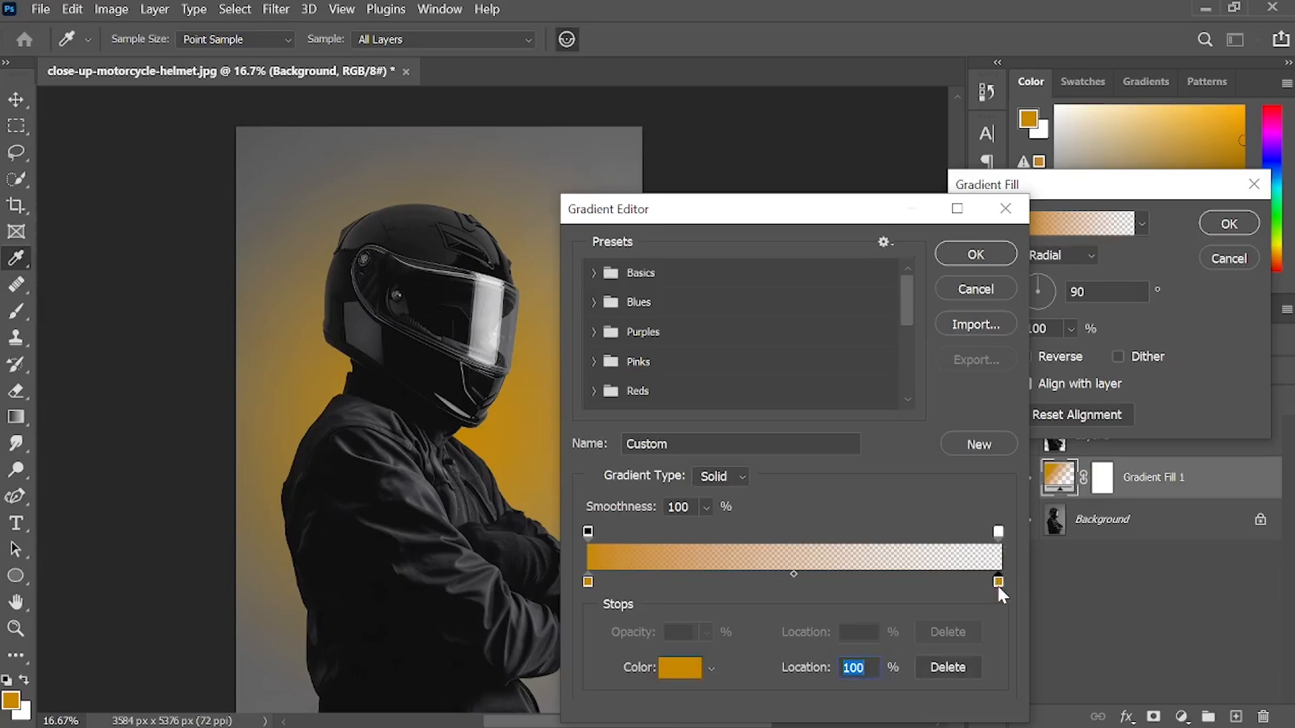
{"action": "left_click", "coordinate": [998, 534]}
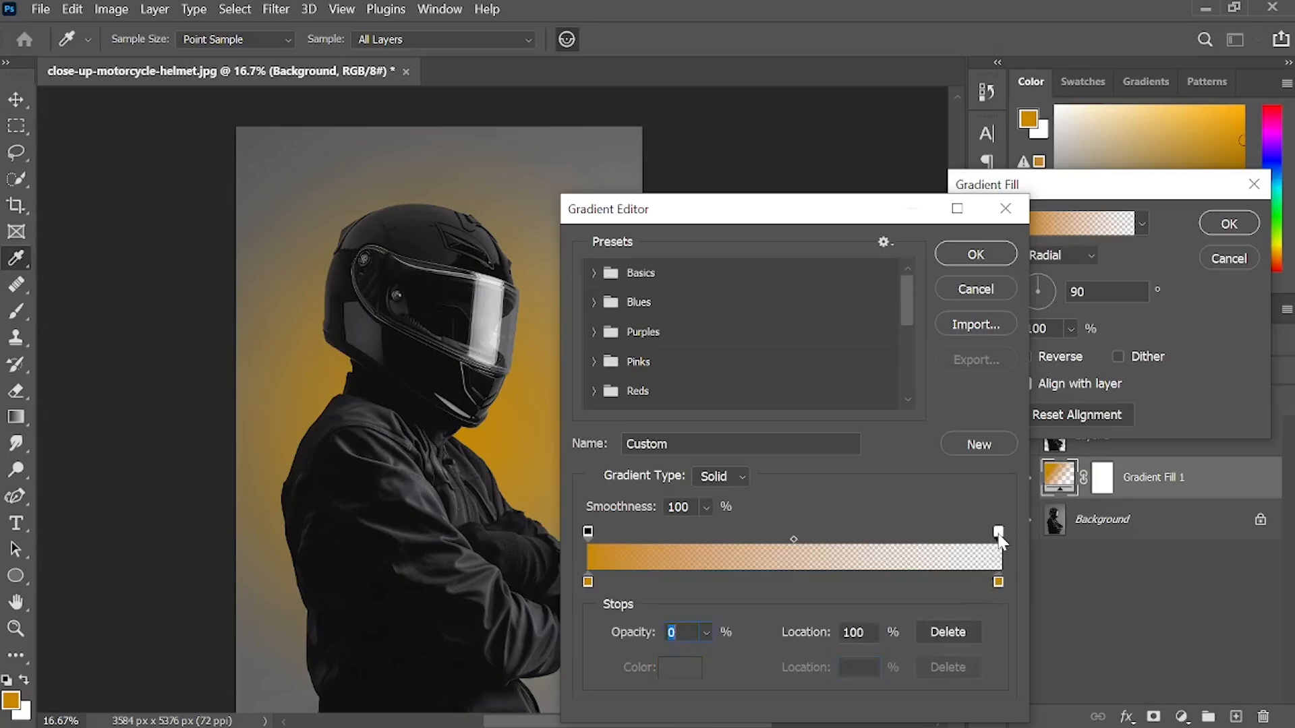
{"action": "left_click", "coordinate": [939, 634]}
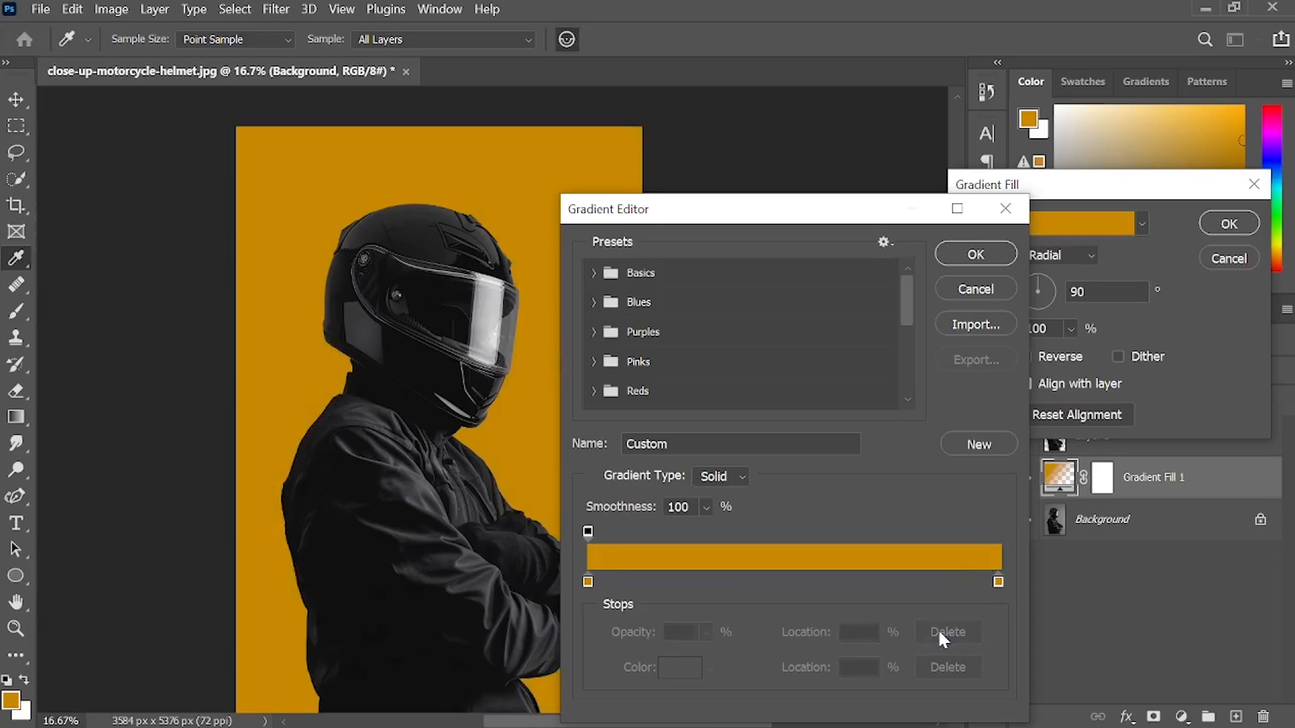
{"action": "left_click", "coordinate": [999, 582]}
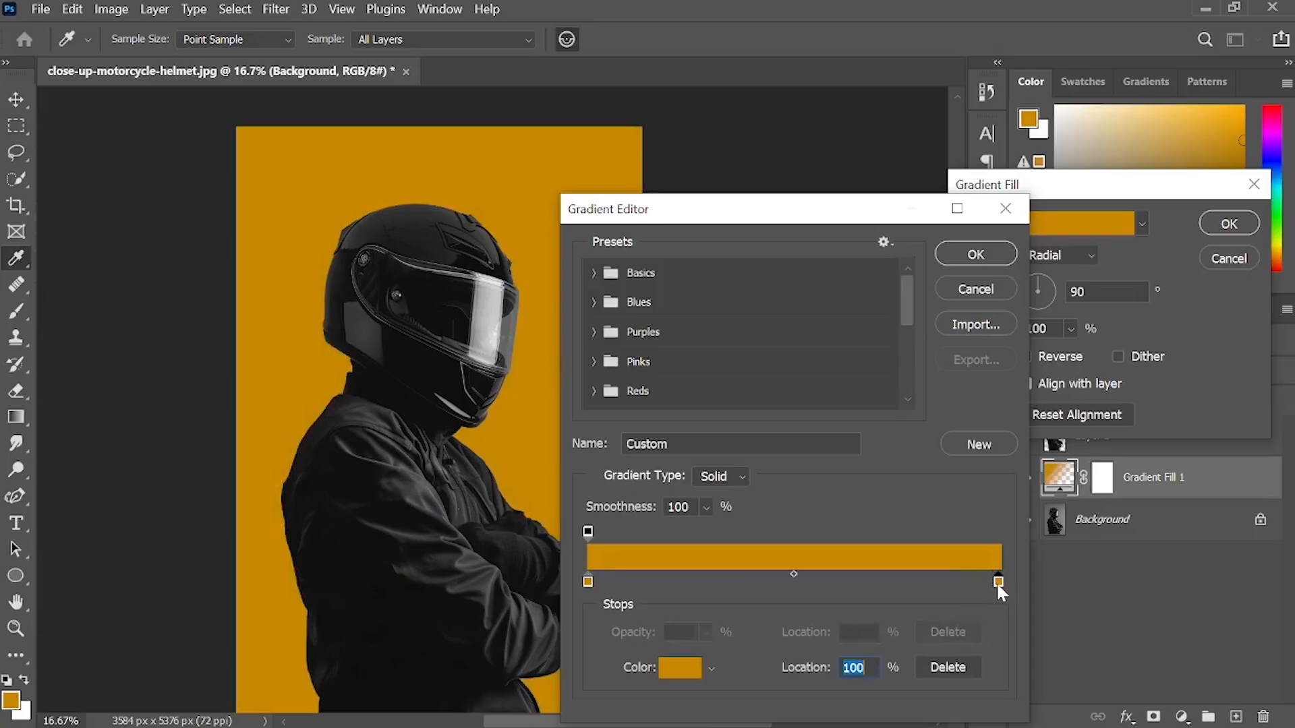
{"action": "left_click", "coordinate": [945, 667]}
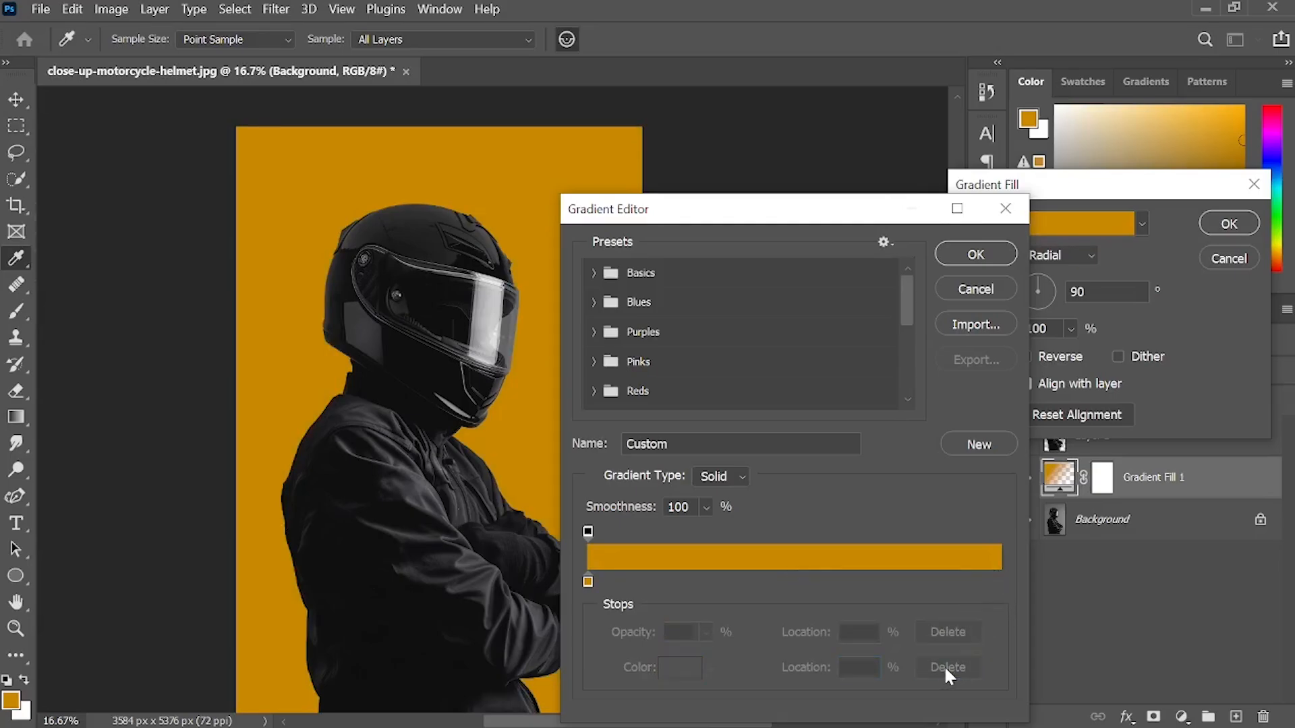
- Set the remaining color stop of the gradient to black, 000000
{"action": "double_click", "coordinate": [588, 580]}
{"action": "left_click_drag", "start_coordinate": [665, 419], "coordinate": [517, 469]}
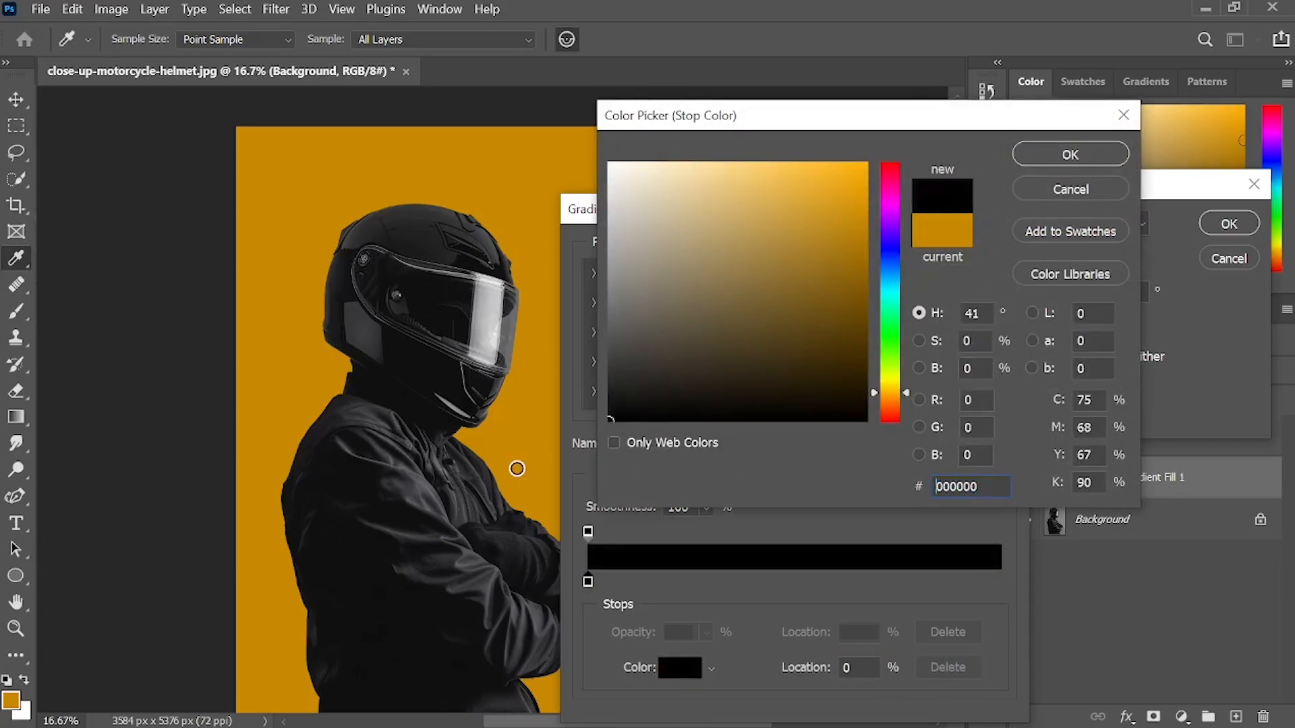
{"action": "left_click", "coordinate": [1070, 154]}
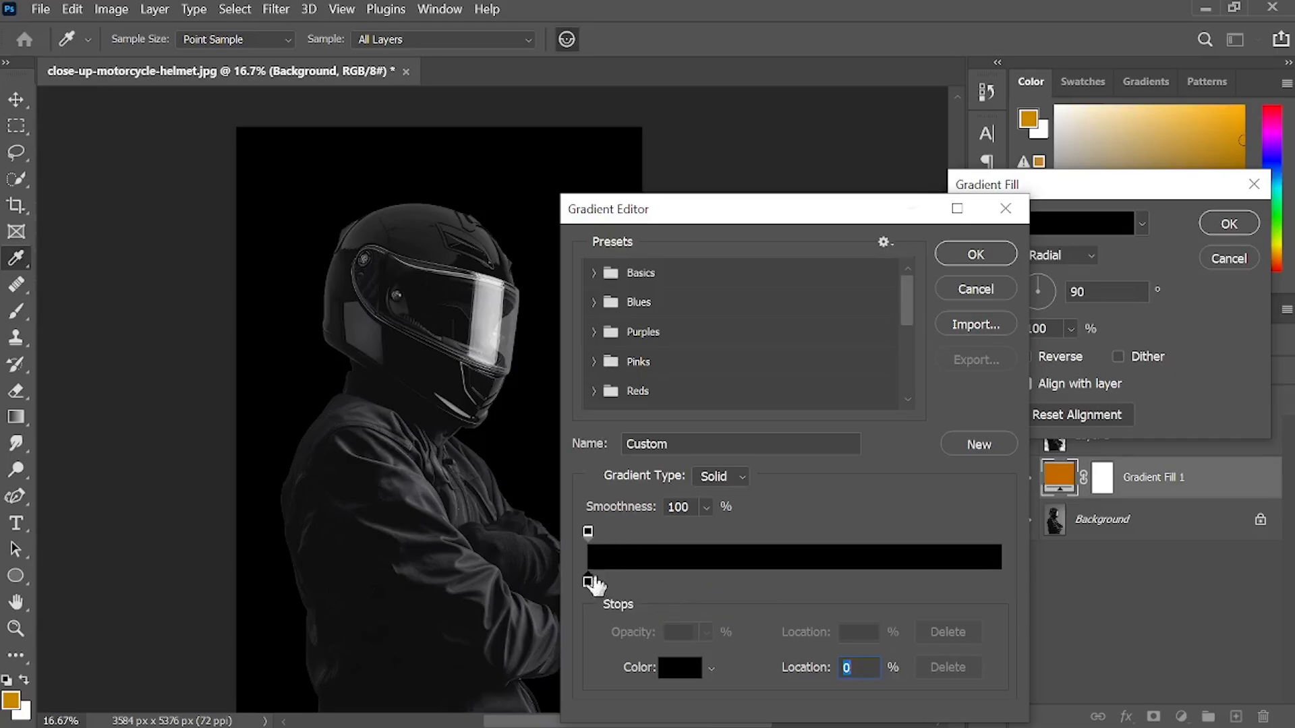
- Add three more black color stops to the gradient at locations 100%, 60% and 41%
{"action": "left_click", "coordinate": [981, 579]}
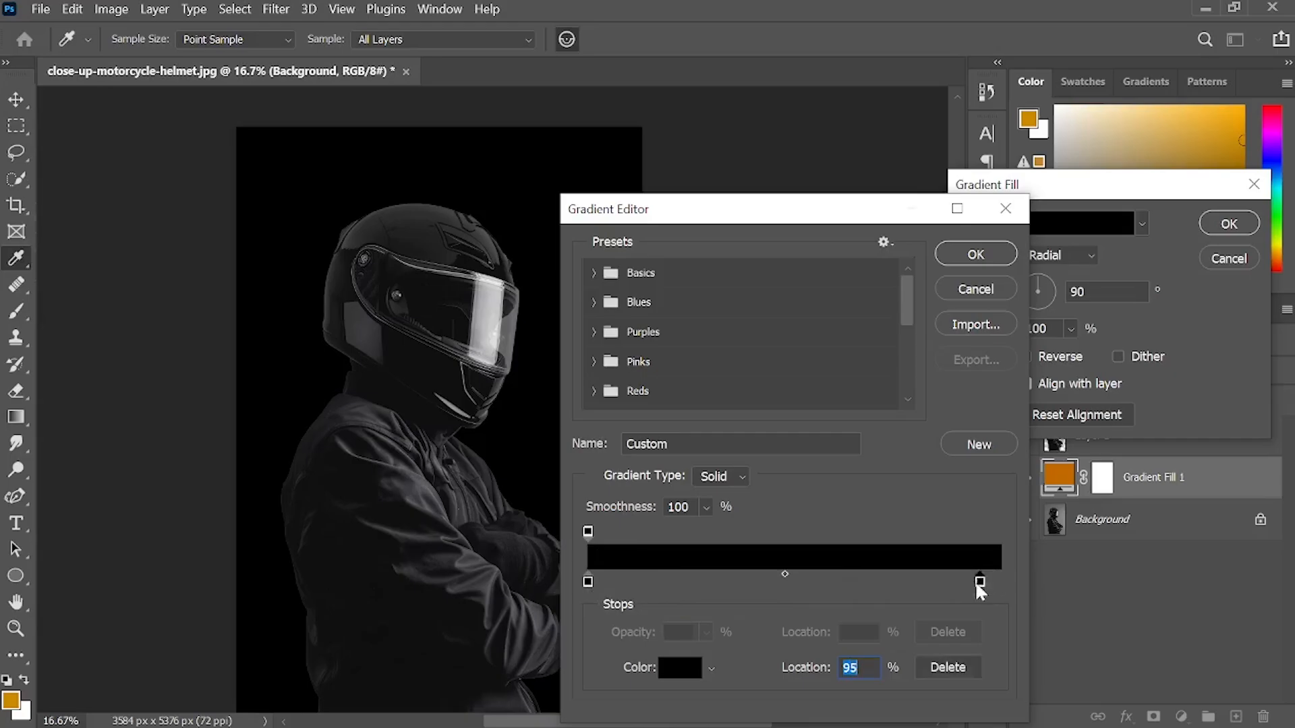
{"action": "left_click_drag", "start_coordinate": [978, 585], "coordinate": [1038, 592]}
{"action": "left_click", "coordinate": [999, 579]}
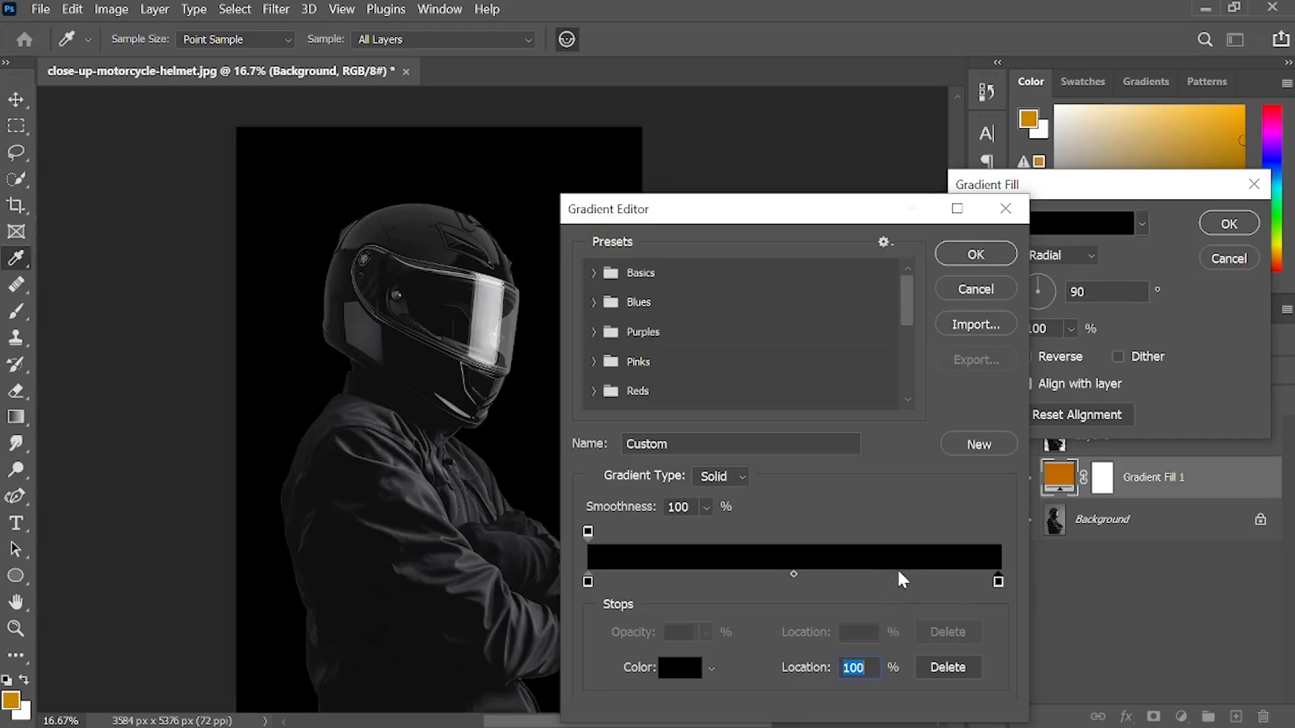
{"action": "left_click", "coordinate": [862, 582]}
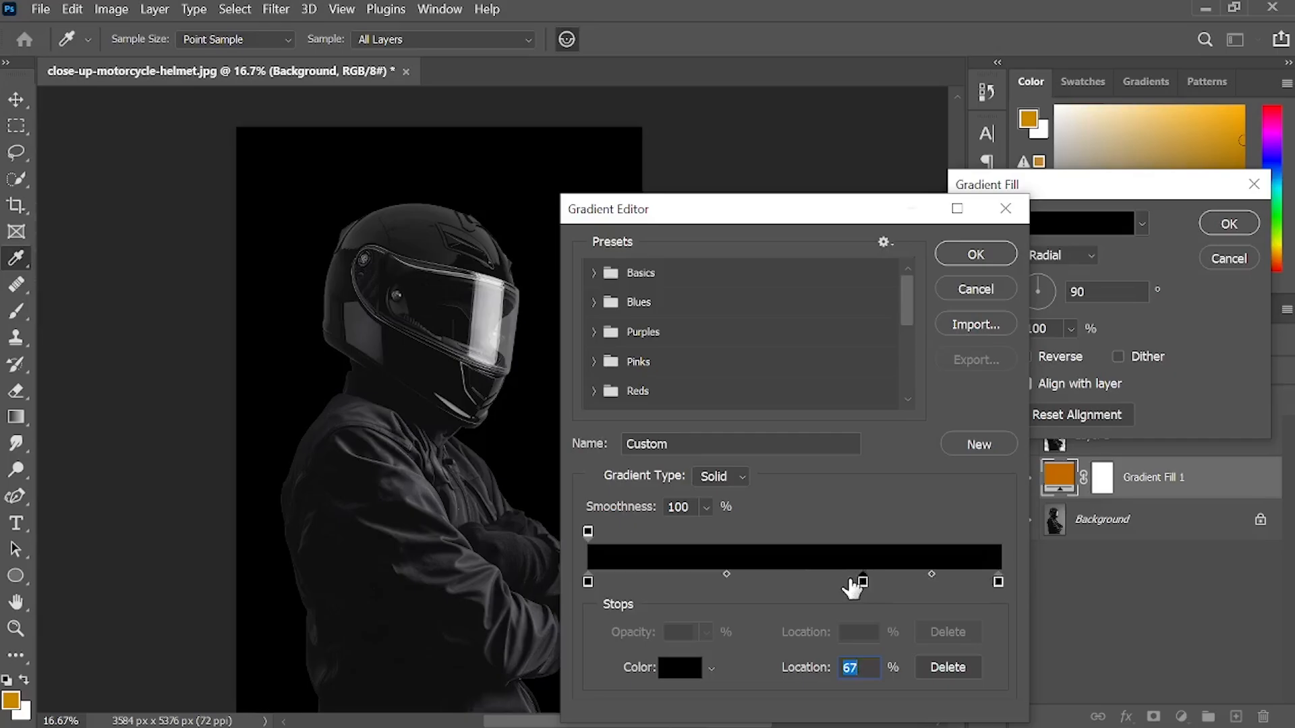
{"action": "left_click", "coordinate": [787, 582]}
{"action": "left_click_drag", "start_coordinate": [863, 581], "coordinate": [757, 600]}
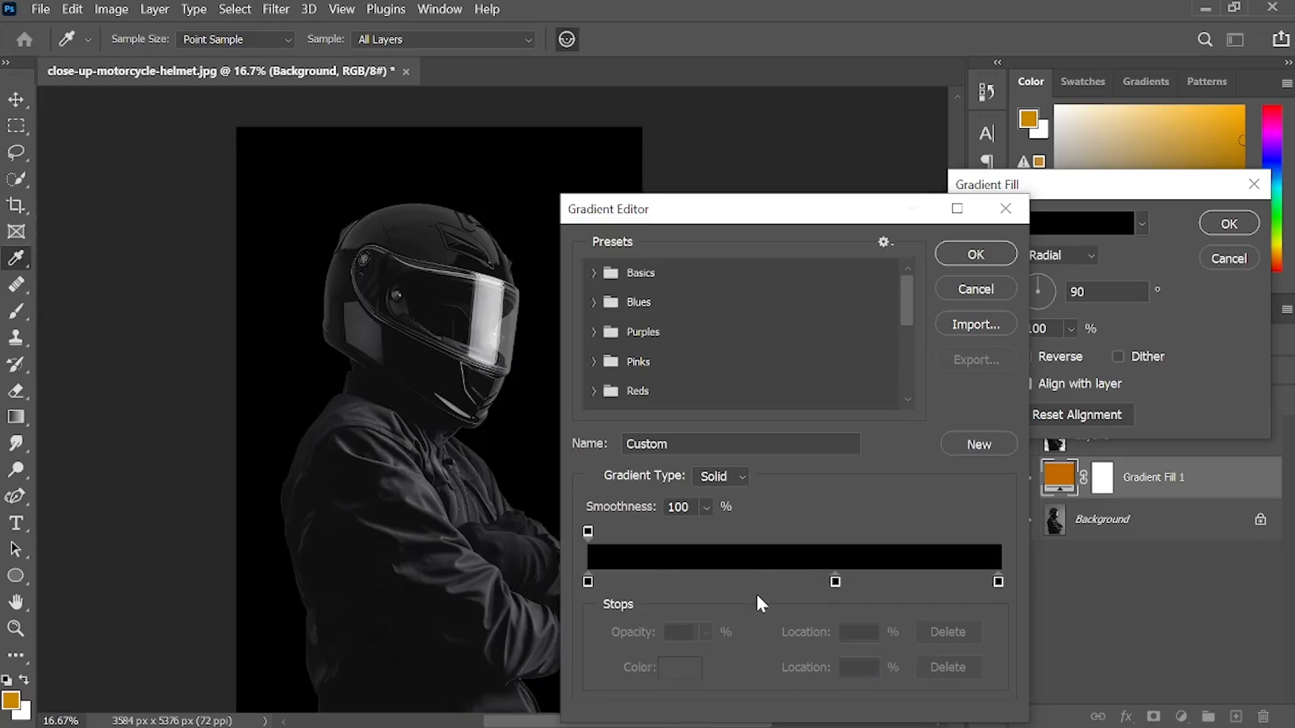
{"action": "left_click", "coordinate": [757, 584]}
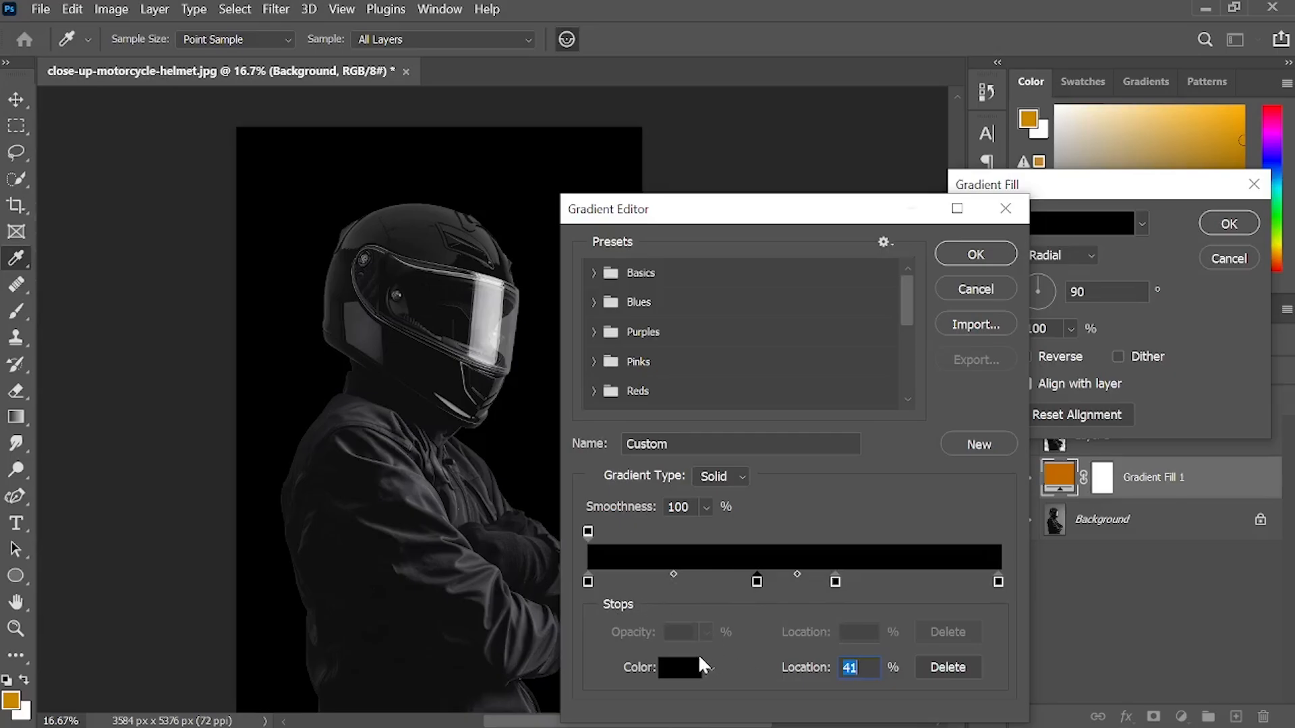
- Set the color of the gradient stop at location 0% to b05700
{"action": "left_click", "coordinate": [588, 581]}
{"action": "double_click", "coordinate": [588, 582]}
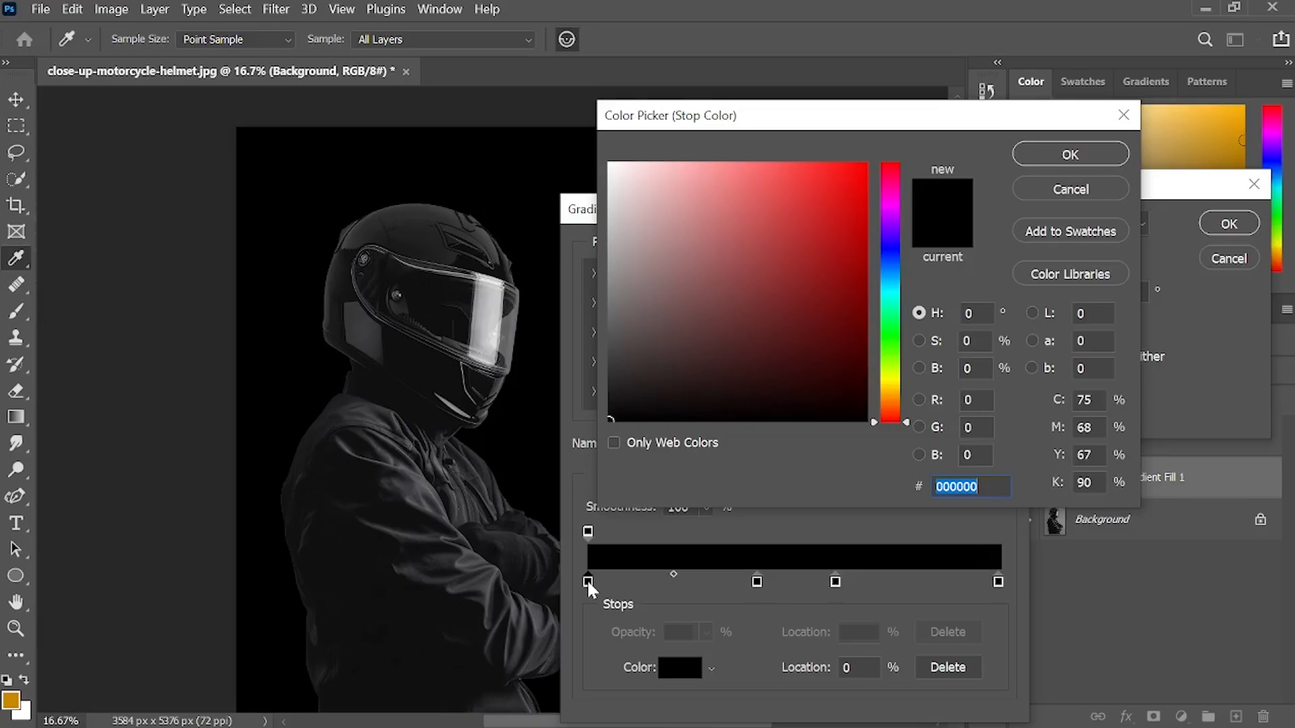
{"action": "type", "text": "b05700"}
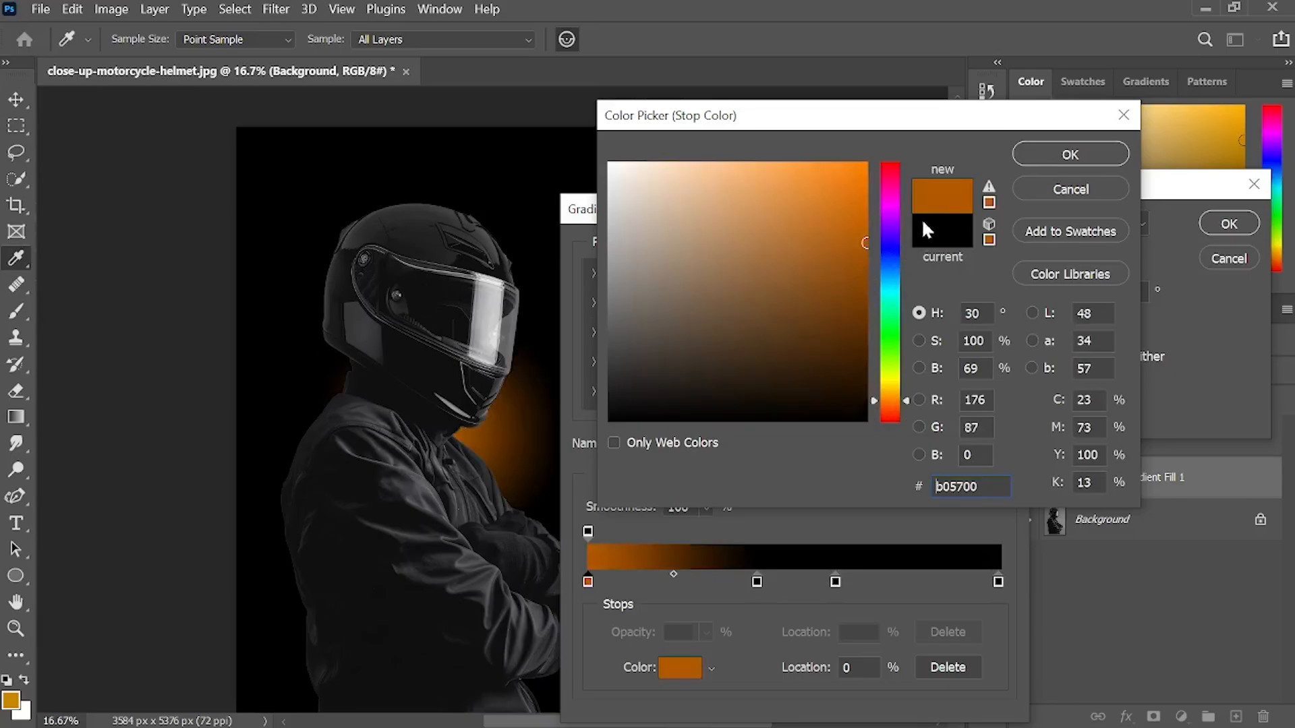
{"action": "left_click", "coordinate": [1069, 154]}
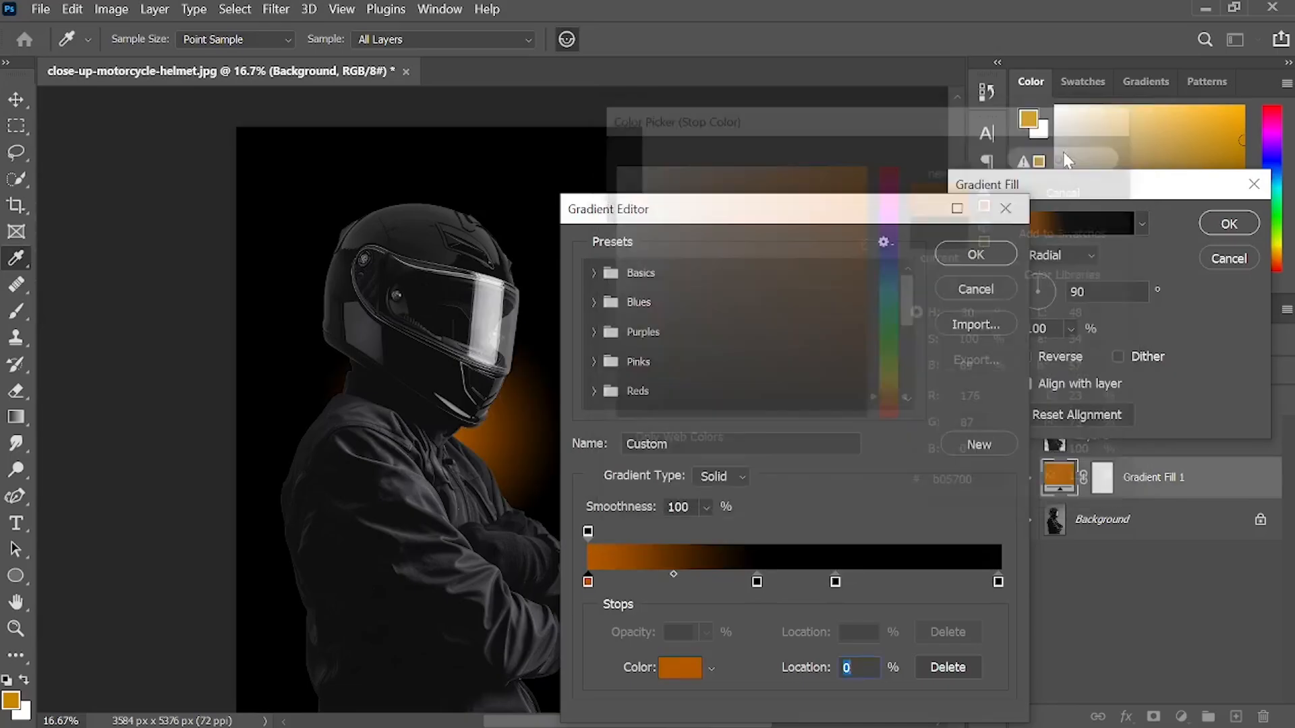
- Set the color of the gradient stop at location 41% to ff6622
{"action": "double_click", "coordinate": [757, 582]}
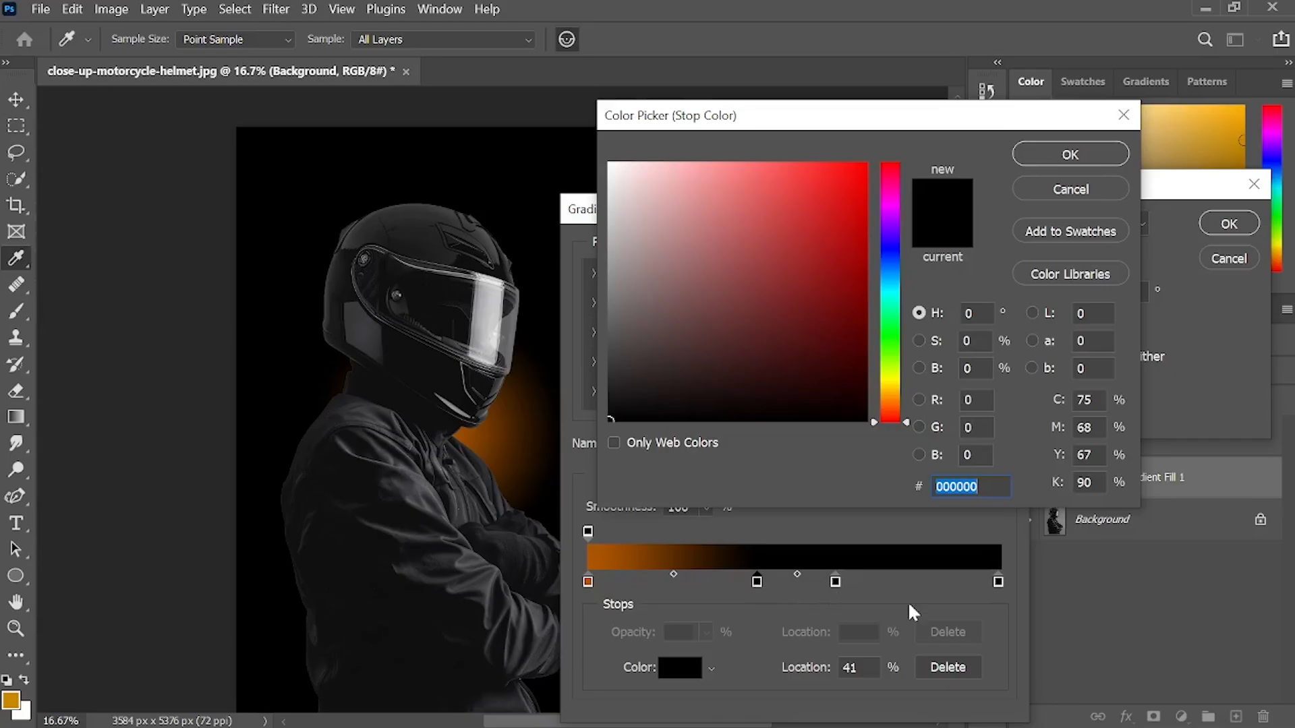
{"action": "type", "text": "f"}
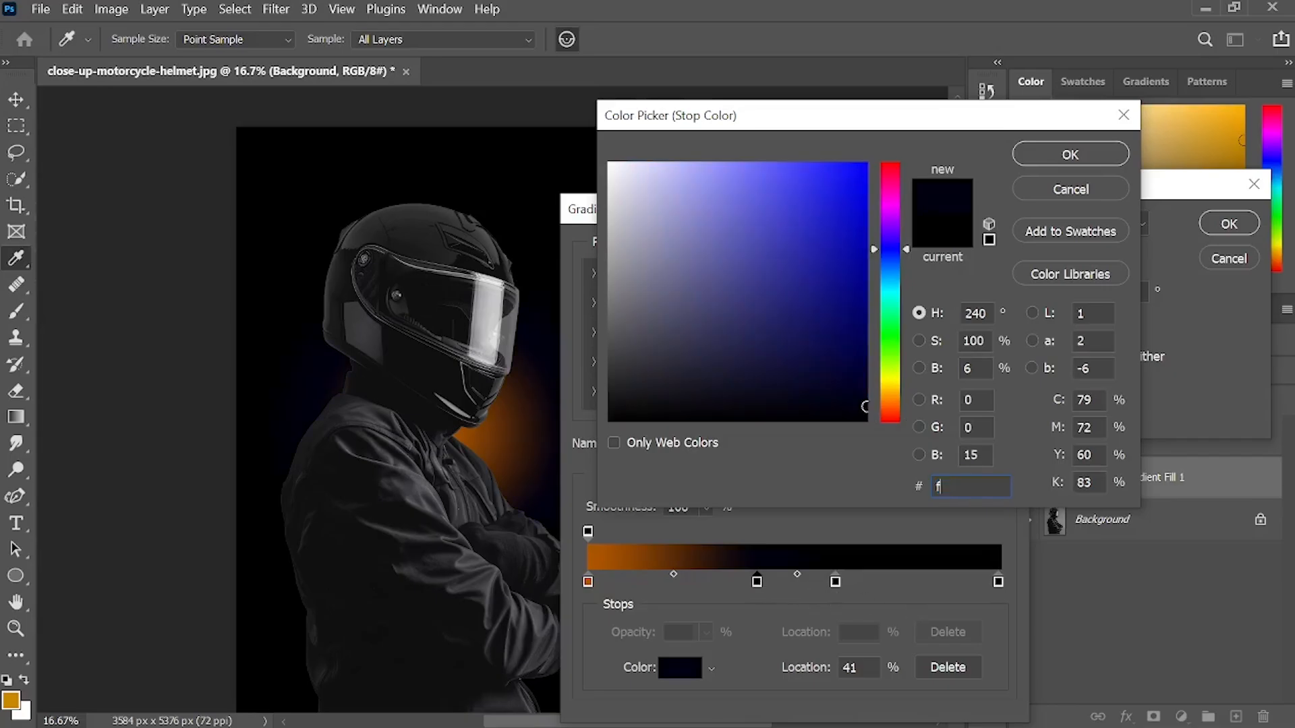
{"action": "type", "text": "f"}
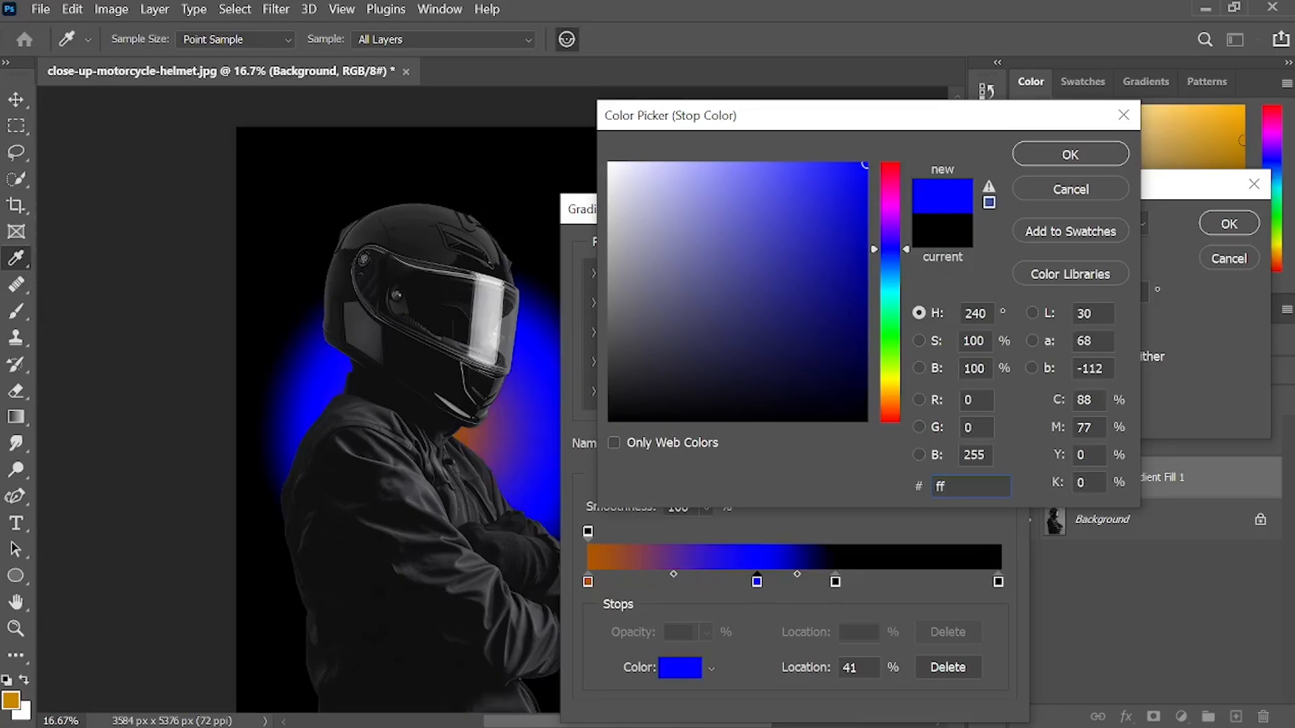
{"action": "type", "text": "66"}
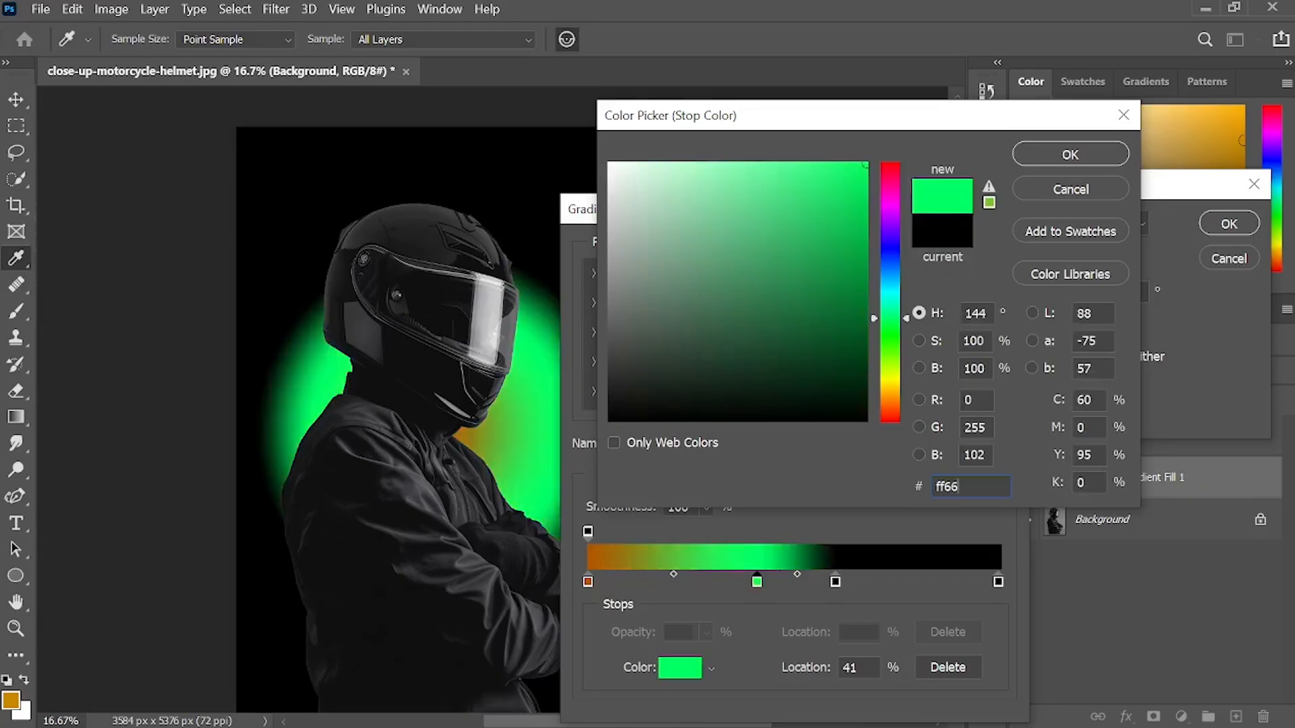
{"action": "type", "text": "22"}
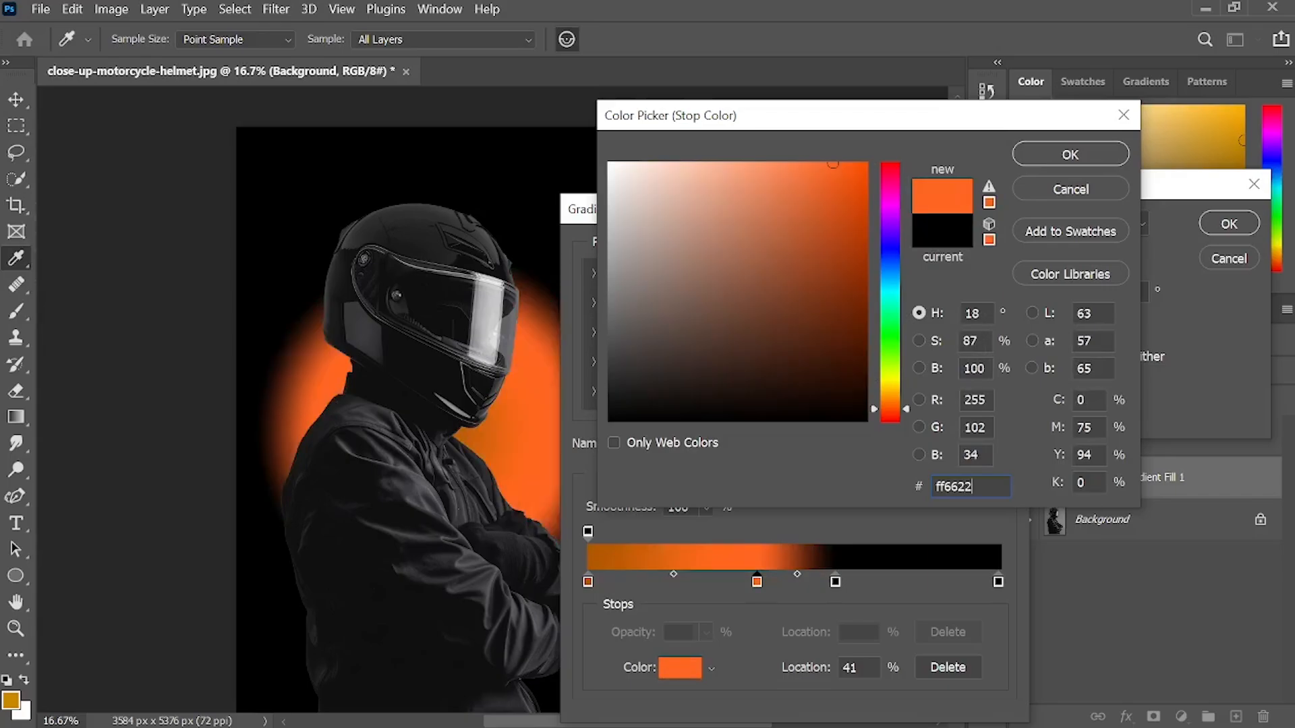
{"action": "left_click", "coordinate": [1100, 155]}
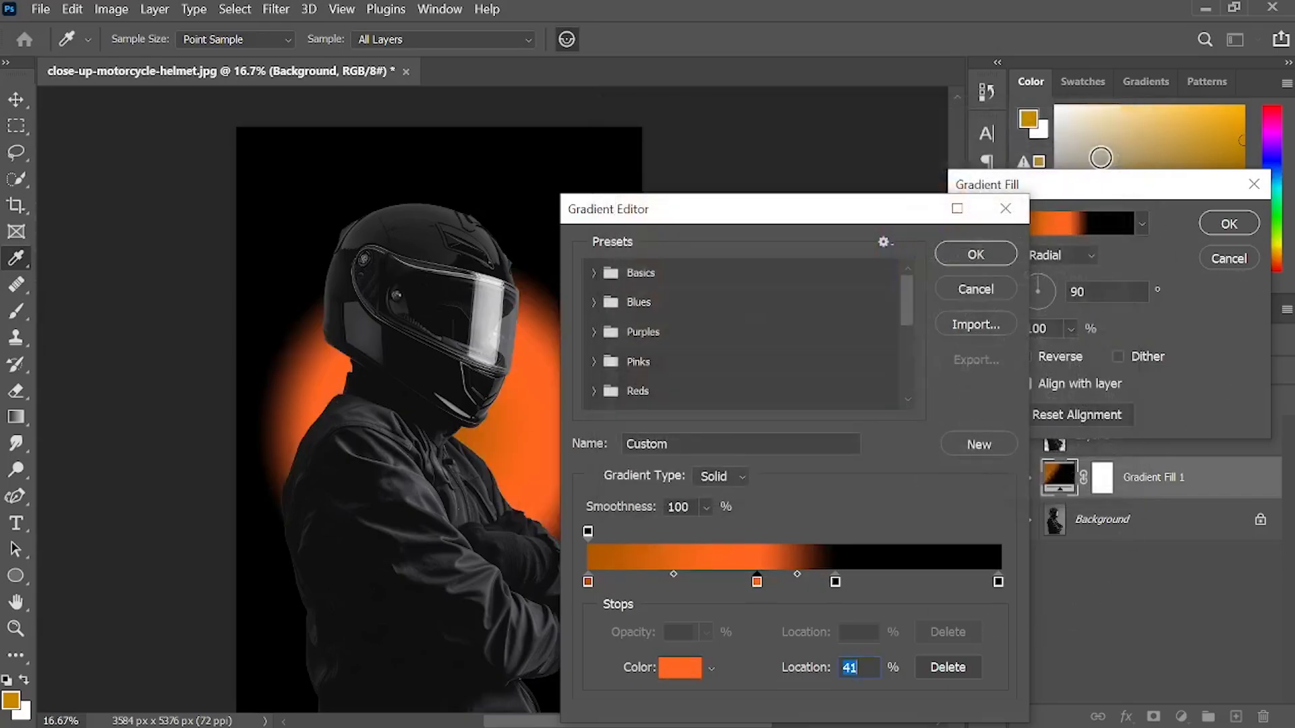
- Set the color of the gradient stop at location 60% to 2c1106
{"action": "double_click", "coordinate": [835, 581]}
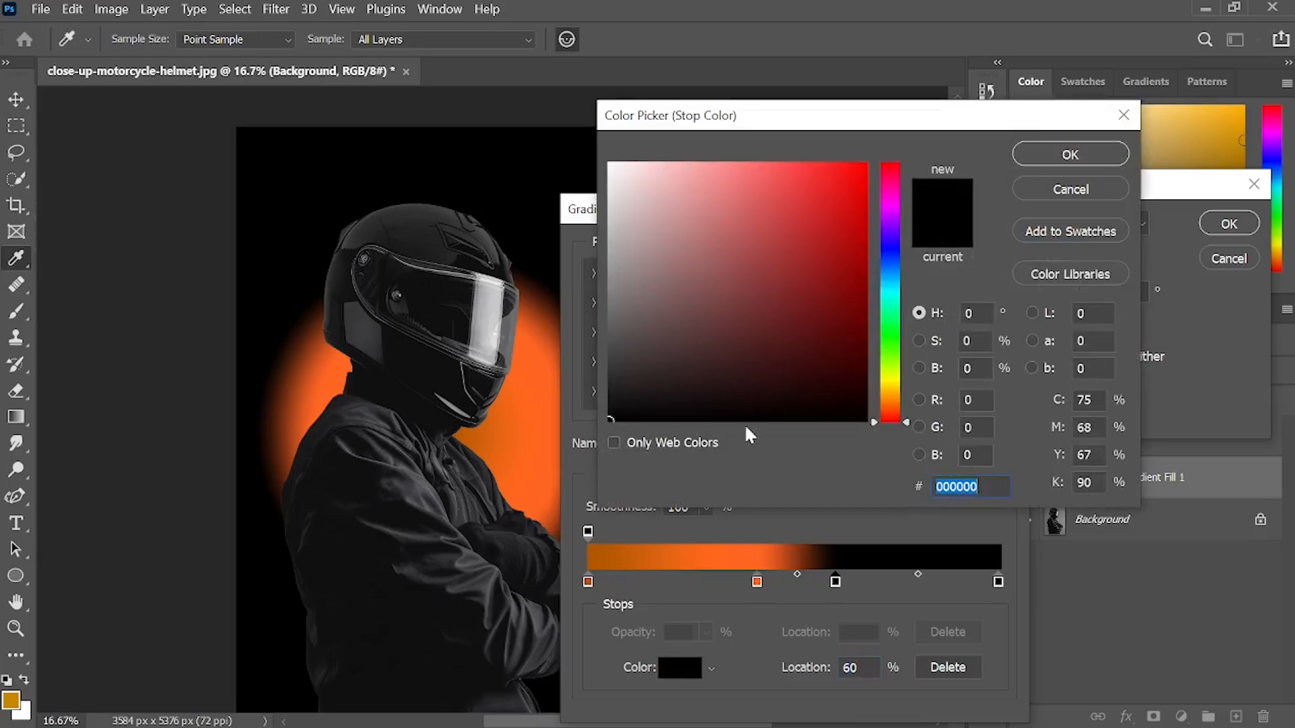
{"action": "type", "text": "2"}
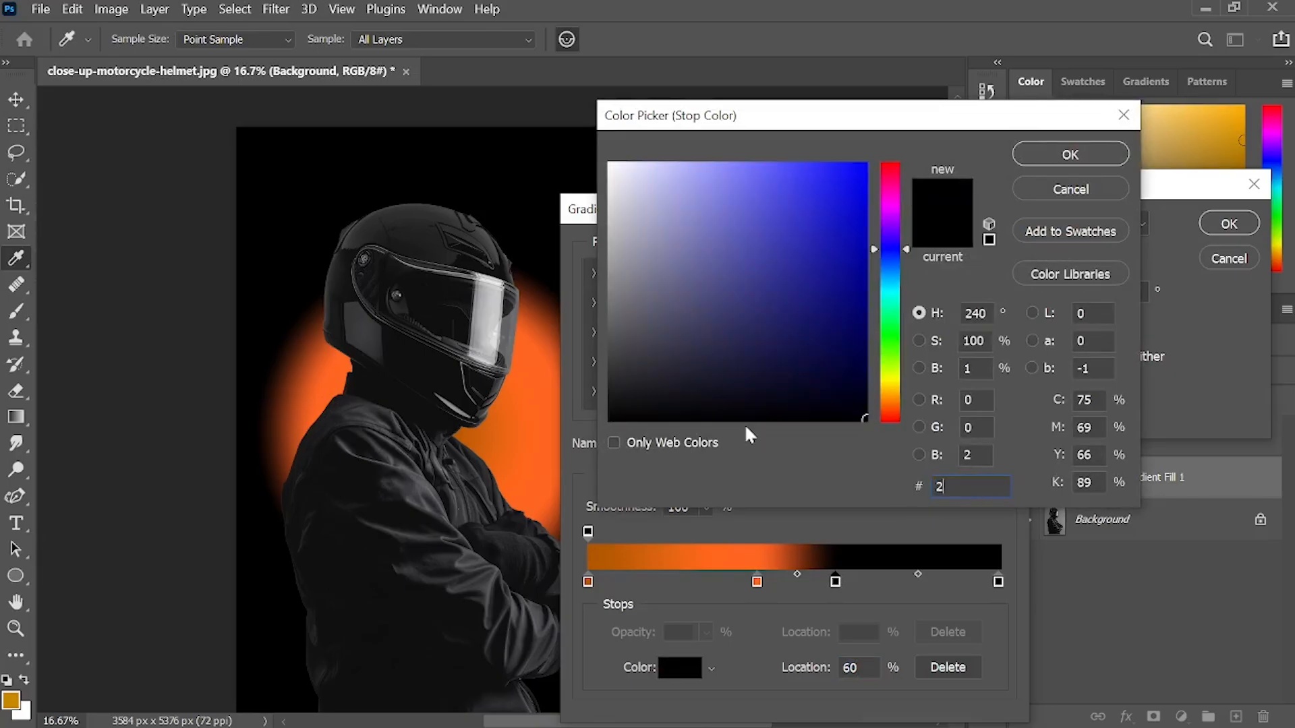
{"action": "type", "text": "c11"}
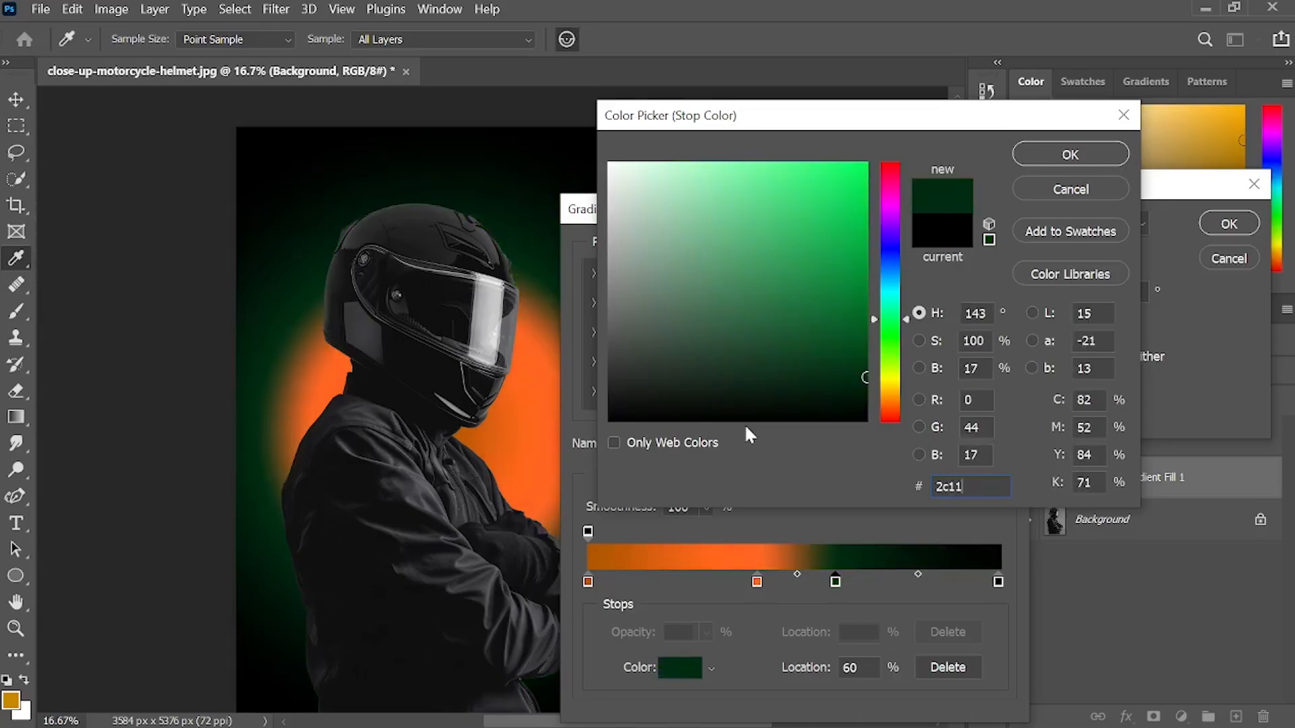
{"action": "type", "text": "06"}
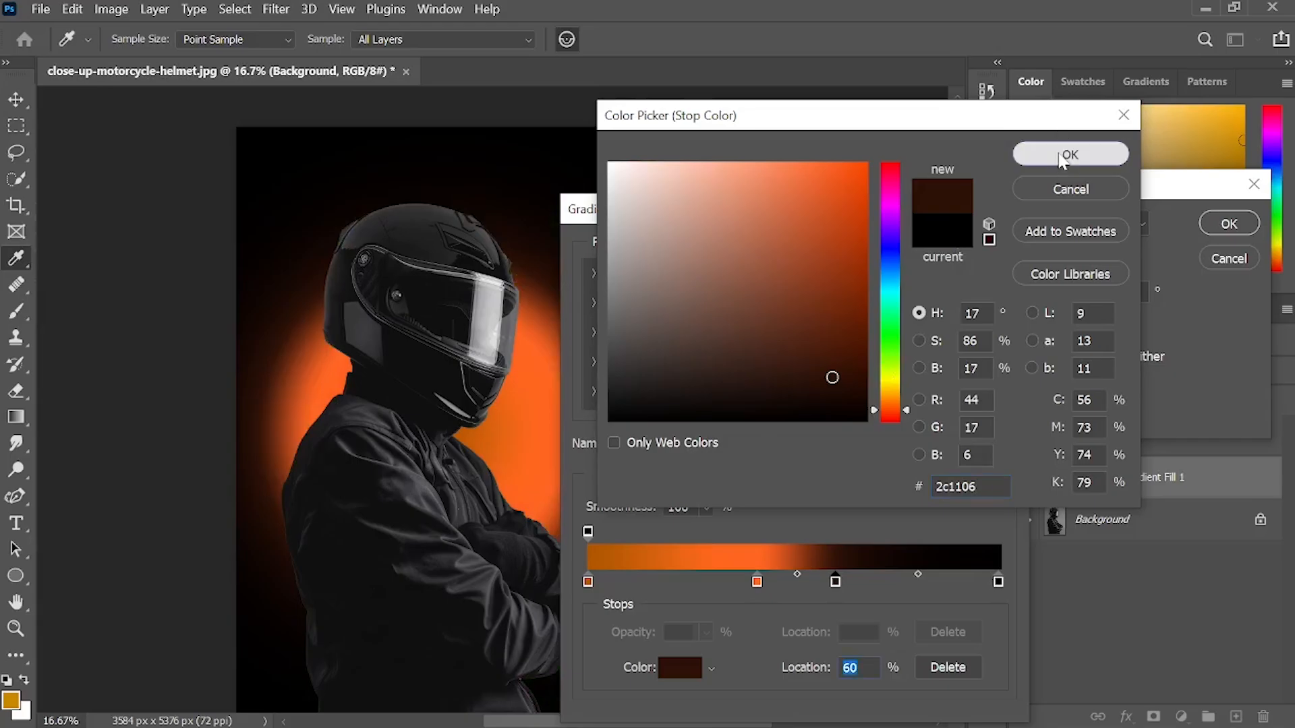
{"action": "left_click", "coordinate": [1093, 154]}
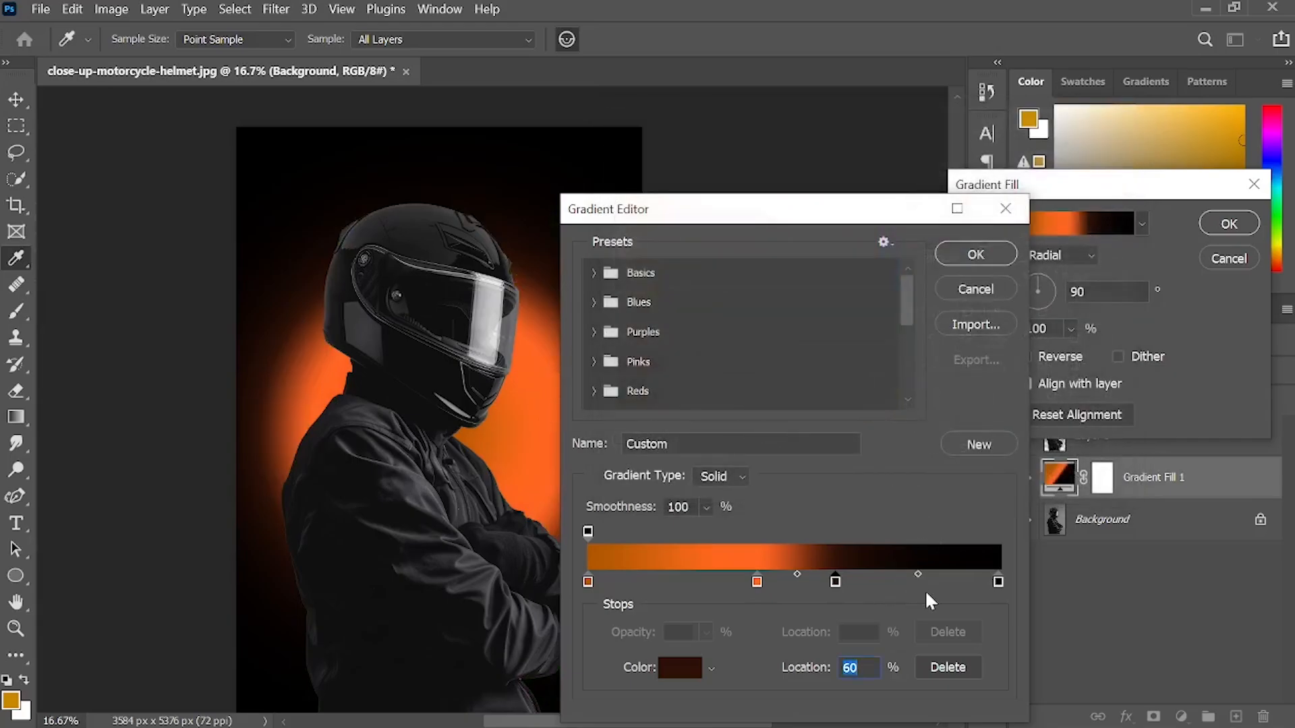
- Set the color of the gradient stop at location 100% to 060200 and apply the radial gradient fill
{"action": "double_click", "coordinate": [997, 581]}
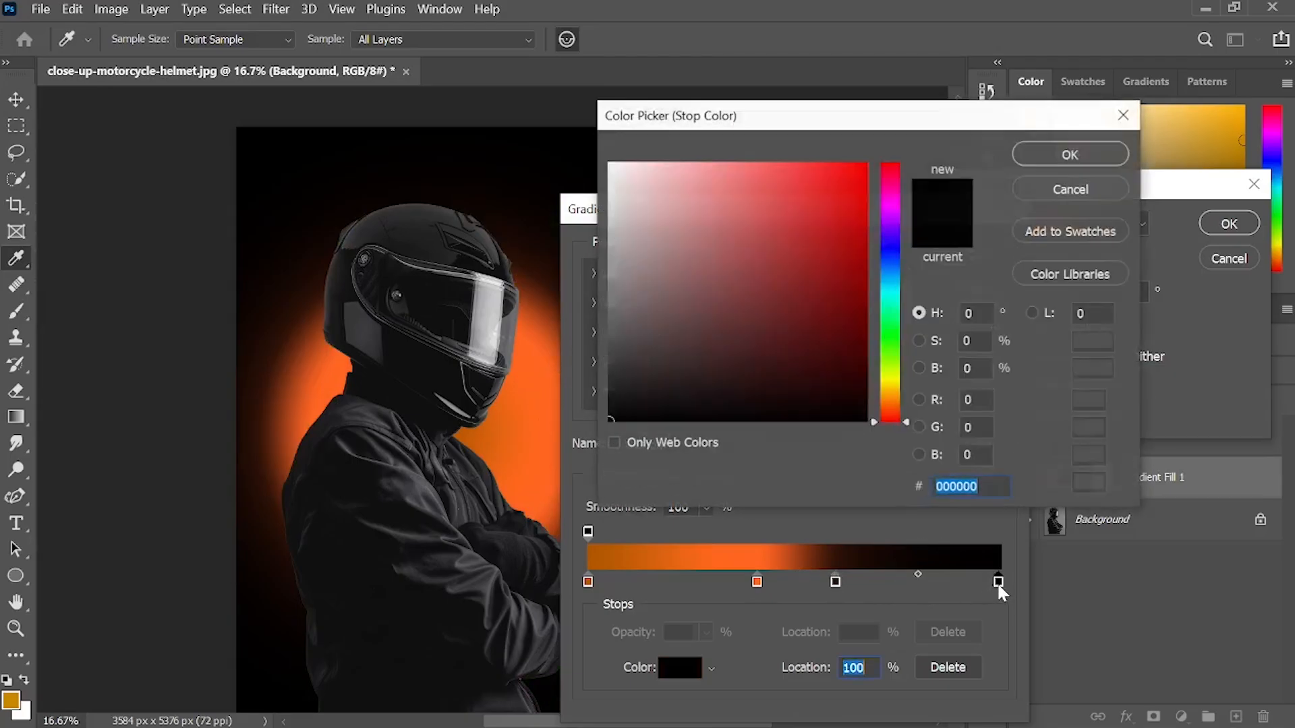
{"action": "left_click_drag", "start_coordinate": [862, 402], "coordinate": [866, 412]}
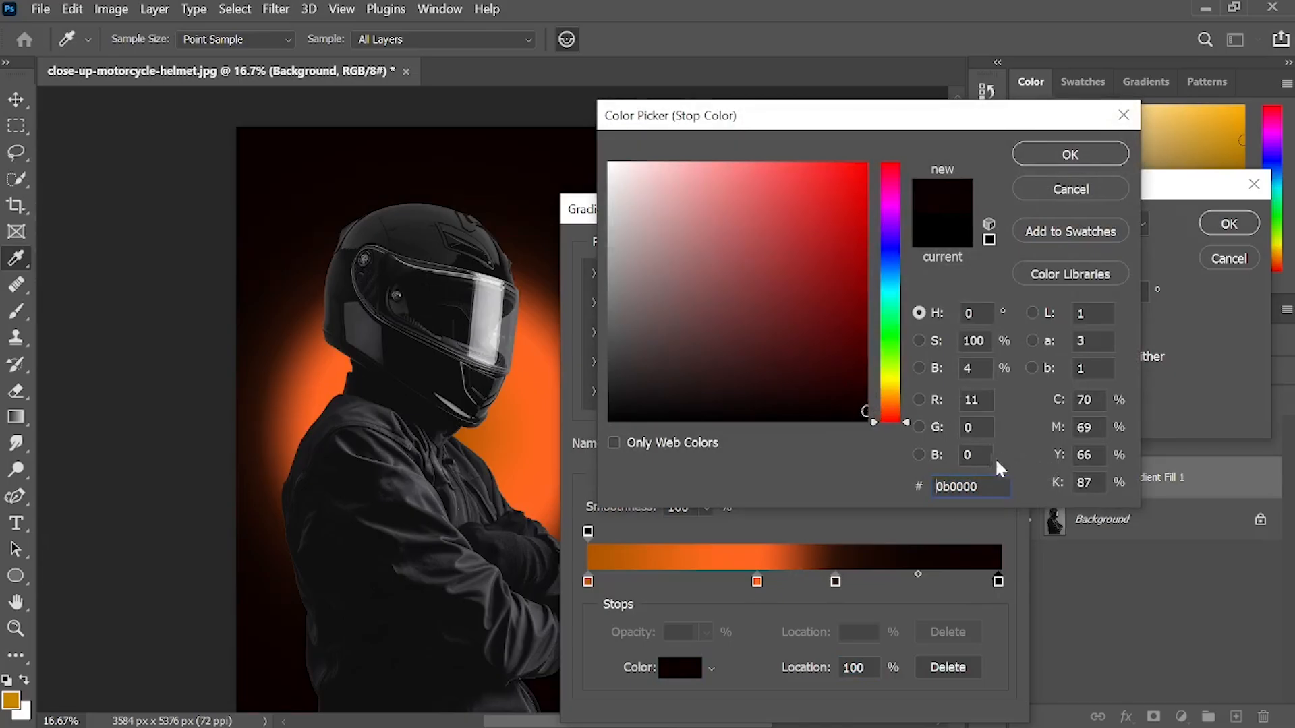
{"action": "double_click", "coordinate": [977, 486]}
{"action": "type", "text": "0"}
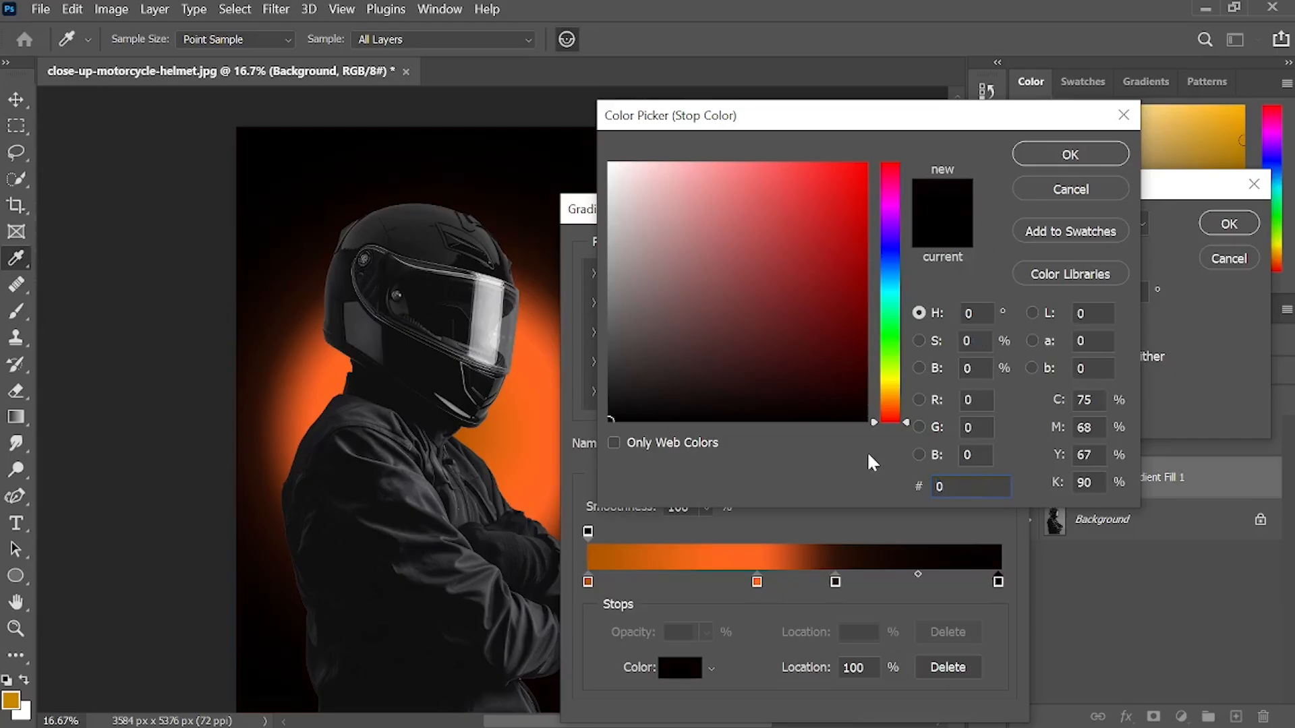
{"action": "type", "text": "6"}
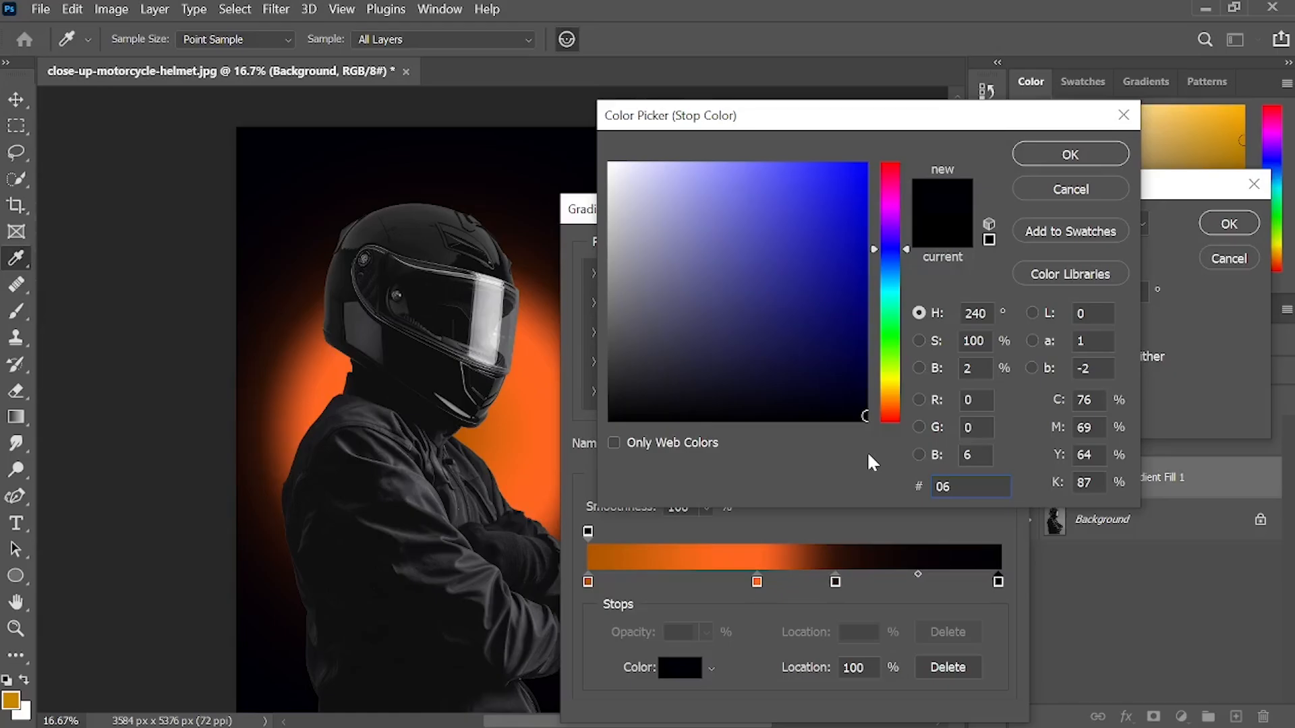
{"action": "type", "text": "0"}
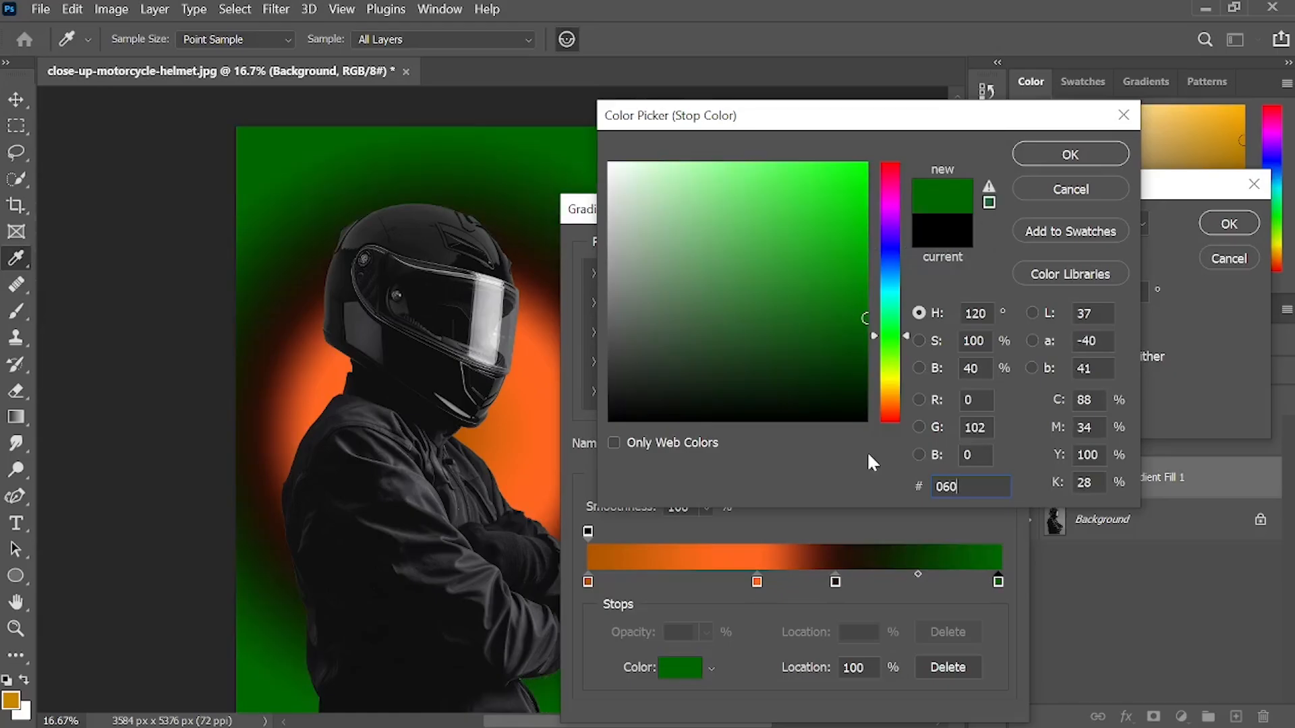
{"action": "type", "text": "20"}
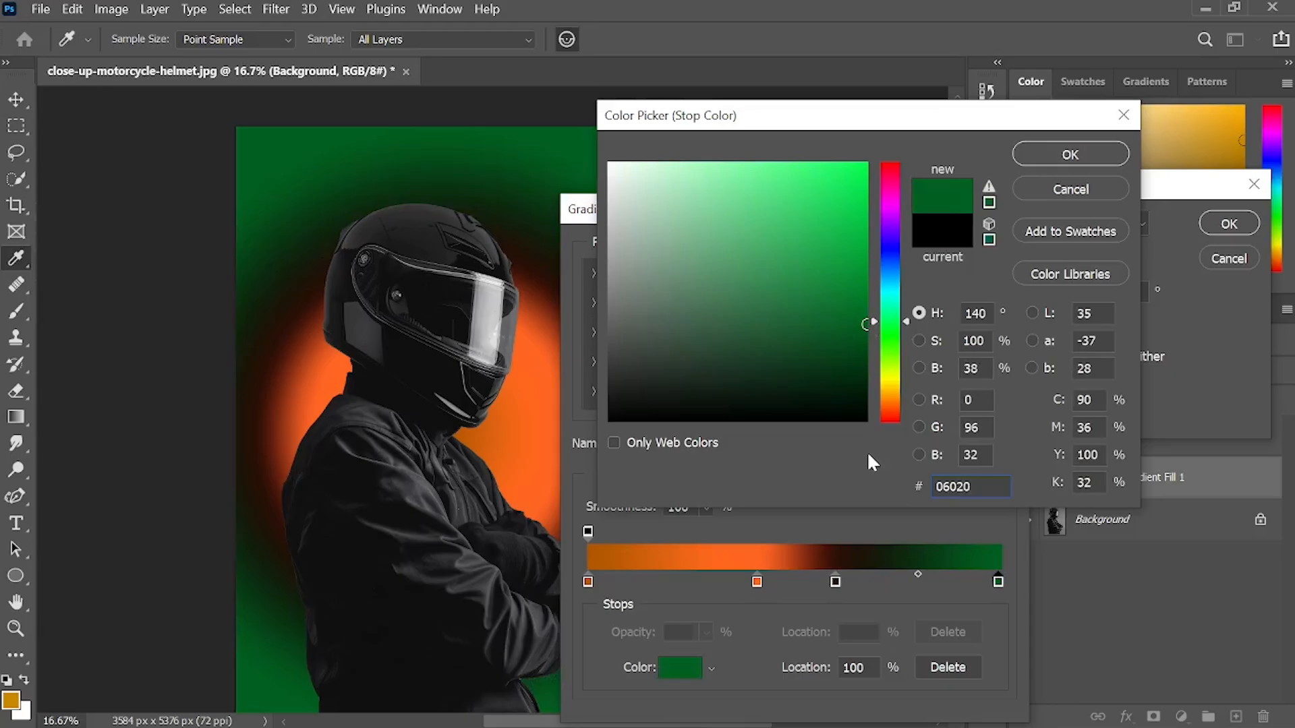
{"action": "type", "text": "0"}
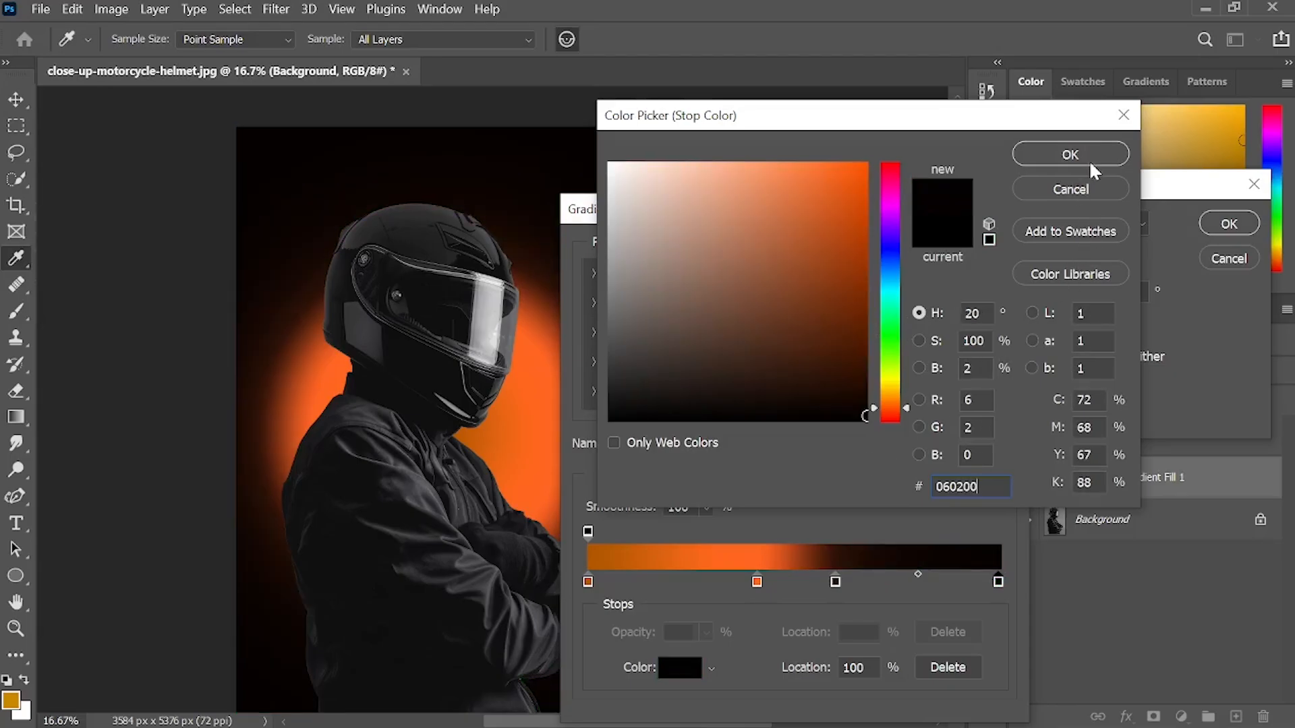
{"action": "left_click", "coordinate": [1088, 159]}
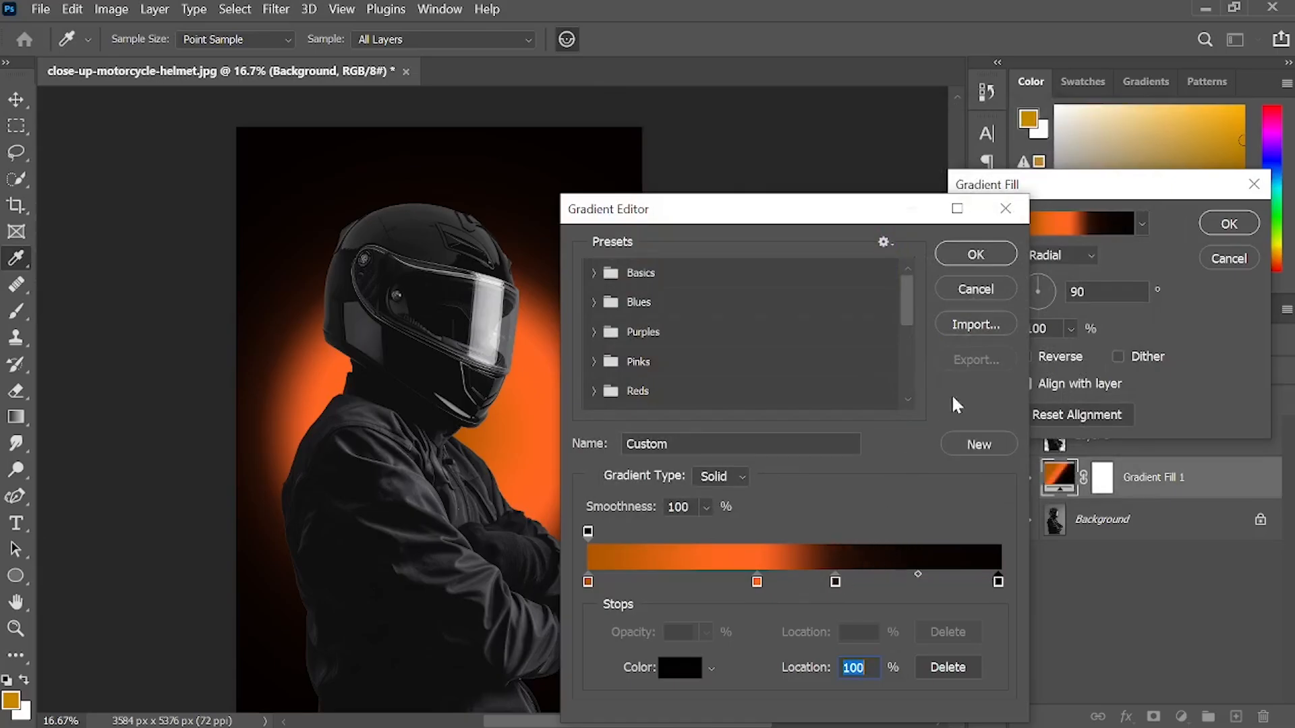
{"action": "left_click", "coordinate": [996, 265]}
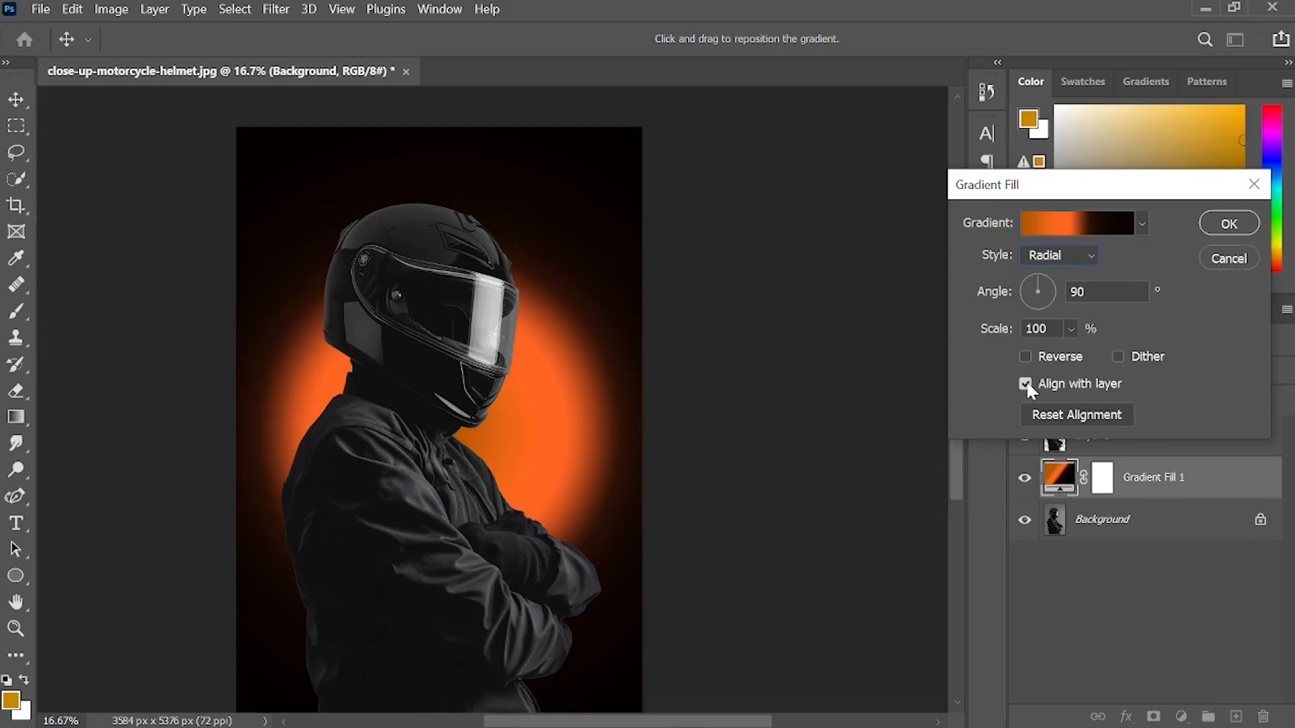
{"action": "left_click", "coordinate": [1228, 223]}
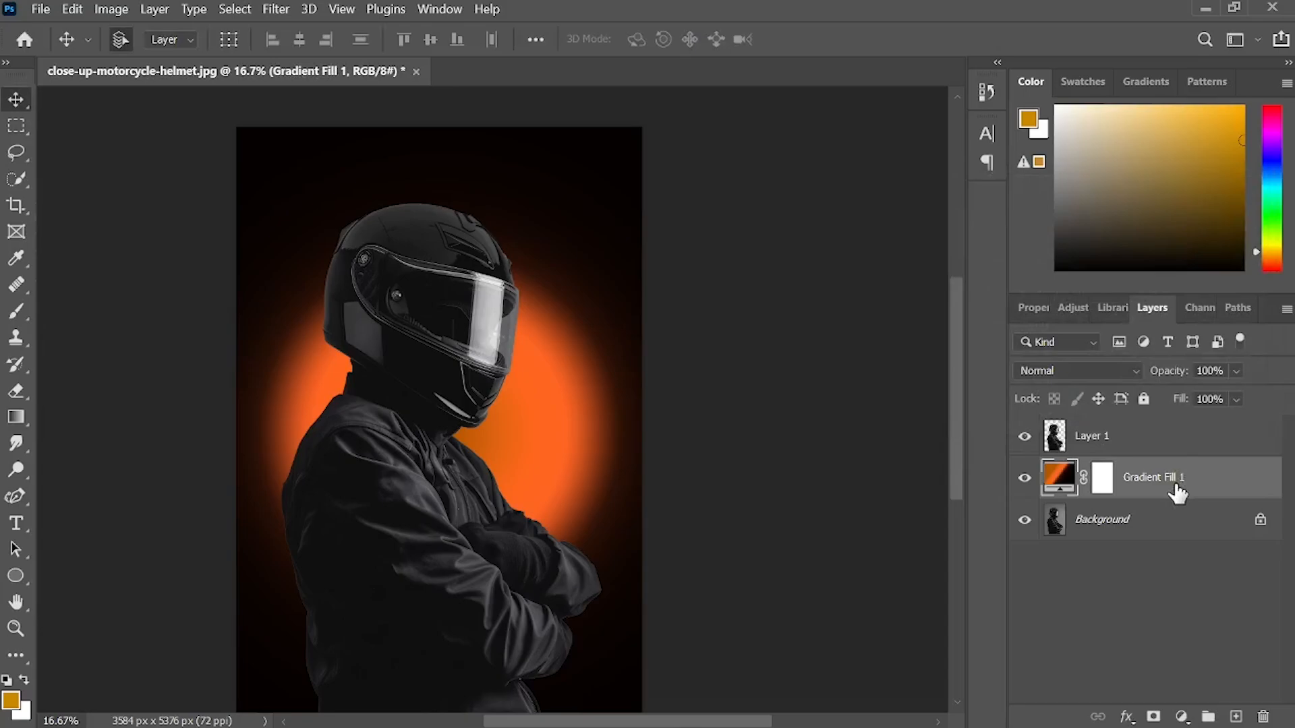
- Add a Photo Filter adjustment clipped to Layer 1, using the Orange filter at 100% density
{"action": "left_click", "coordinate": [1093, 446]}
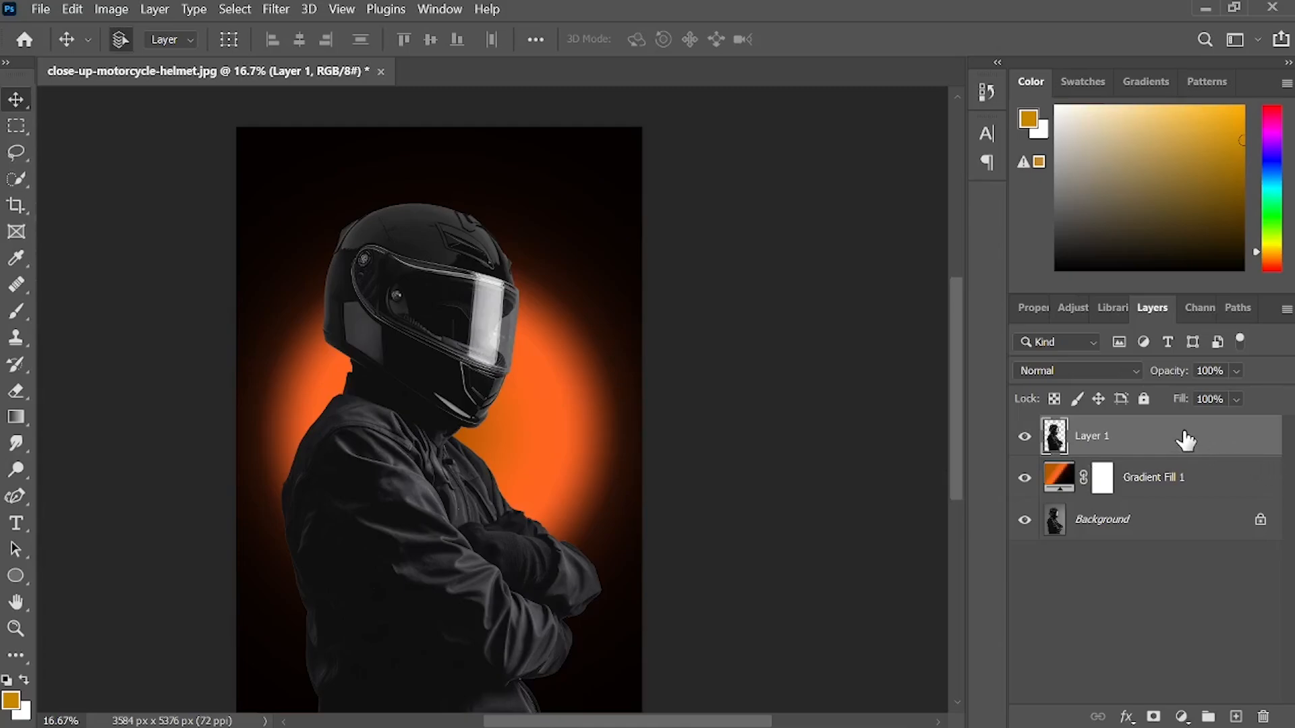
{"action": "left_click", "coordinate": [1182, 717]}
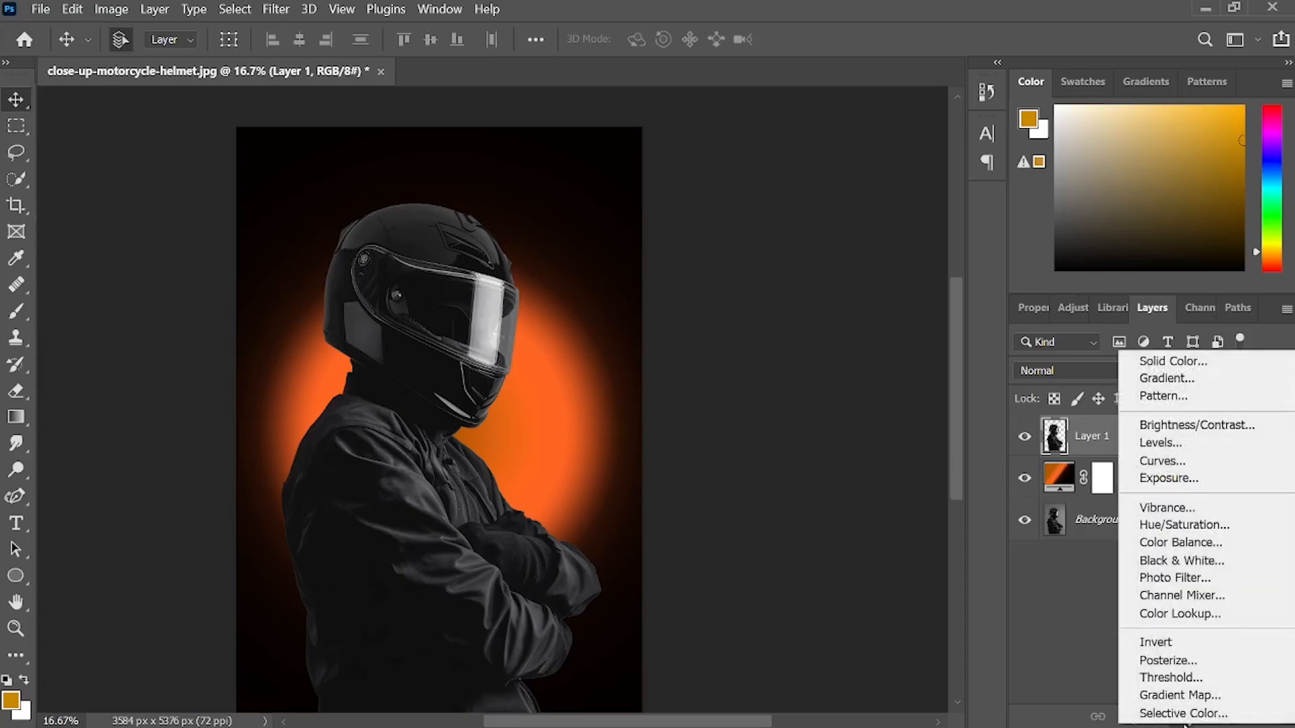
{"action": "left_click", "coordinate": [1178, 580]}
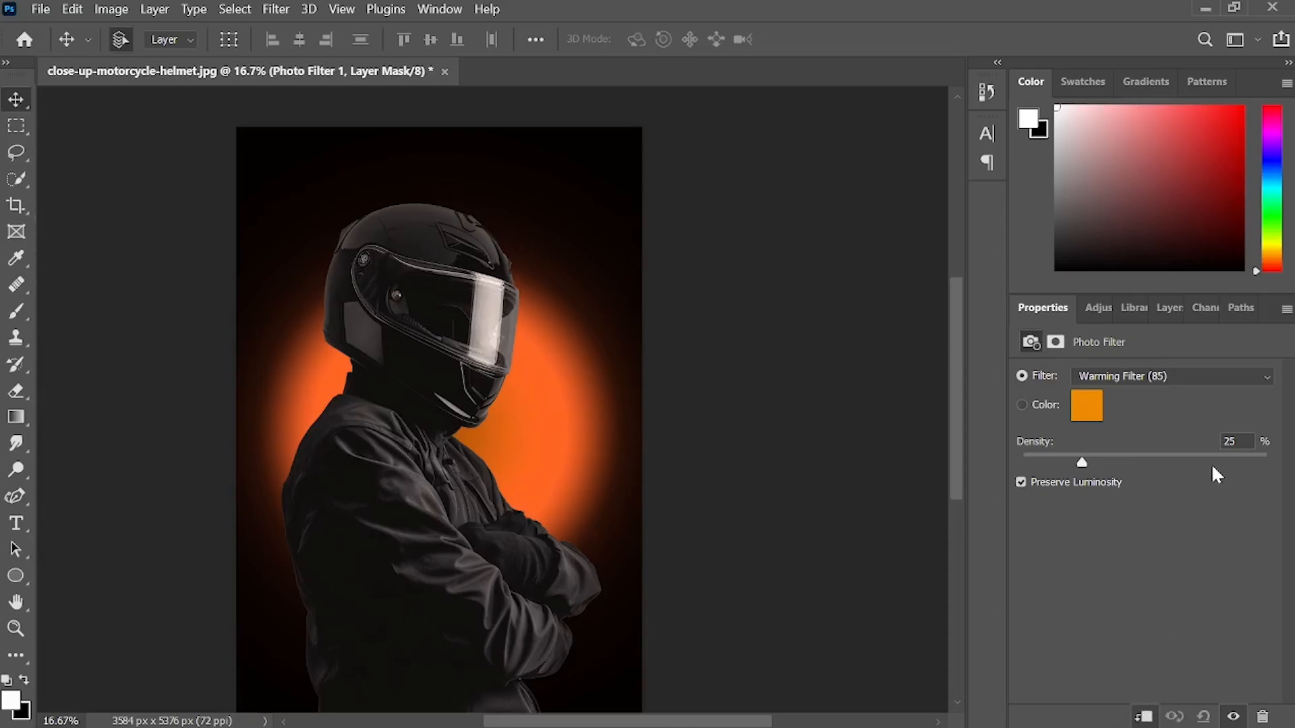
{"action": "left_click", "coordinate": [1172, 377]}
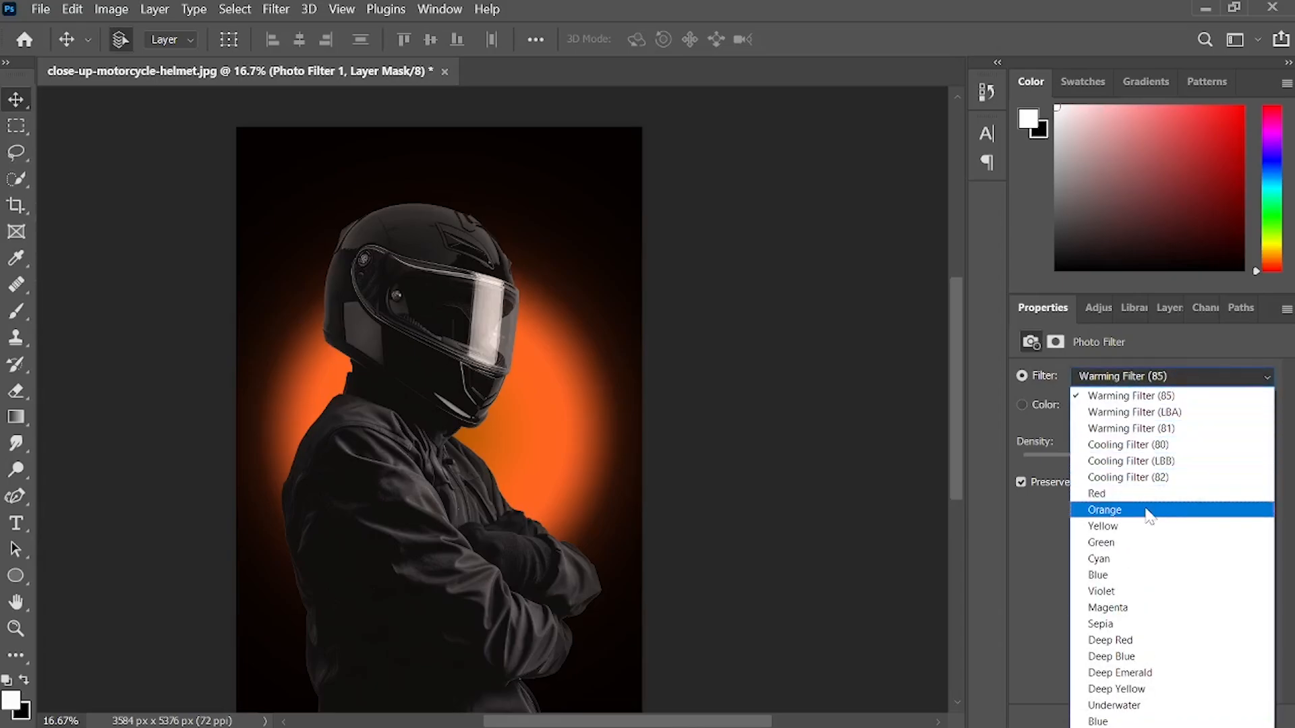
{"action": "left_click", "coordinate": [1084, 511]}
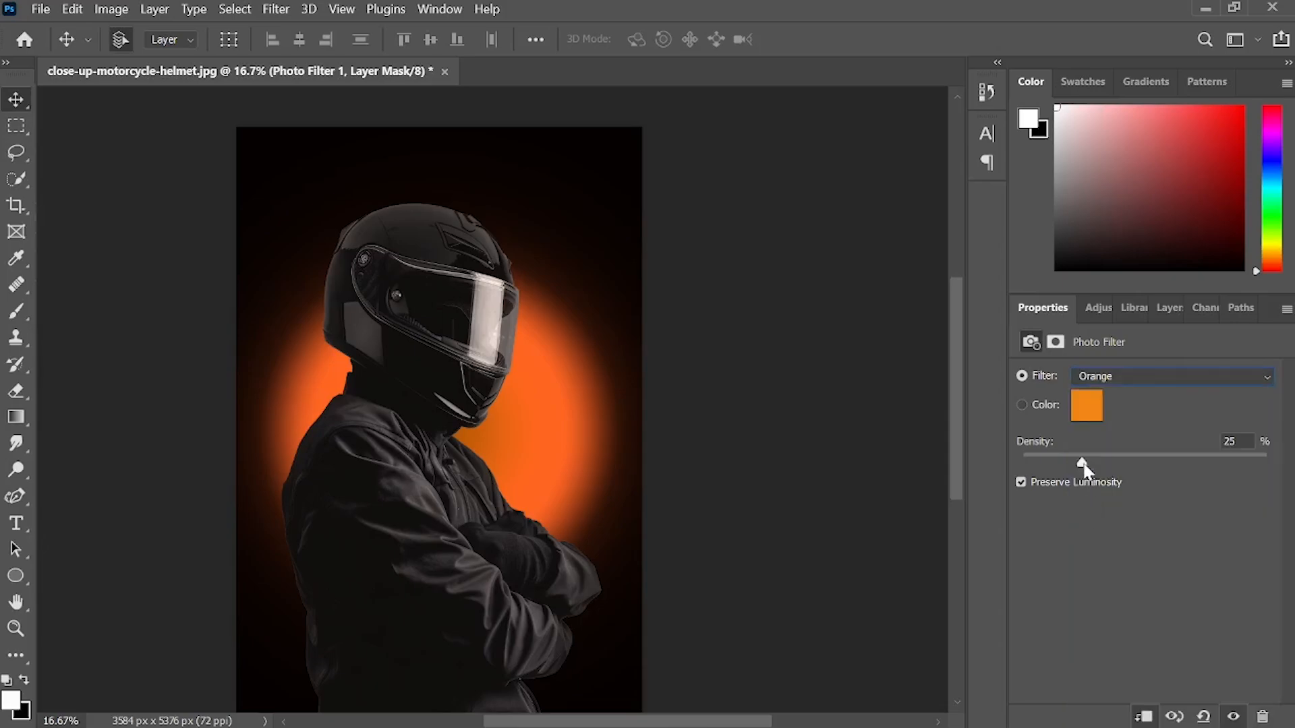
{"action": "left_click_drag", "start_coordinate": [1083, 466], "coordinate": [1150, 467]}
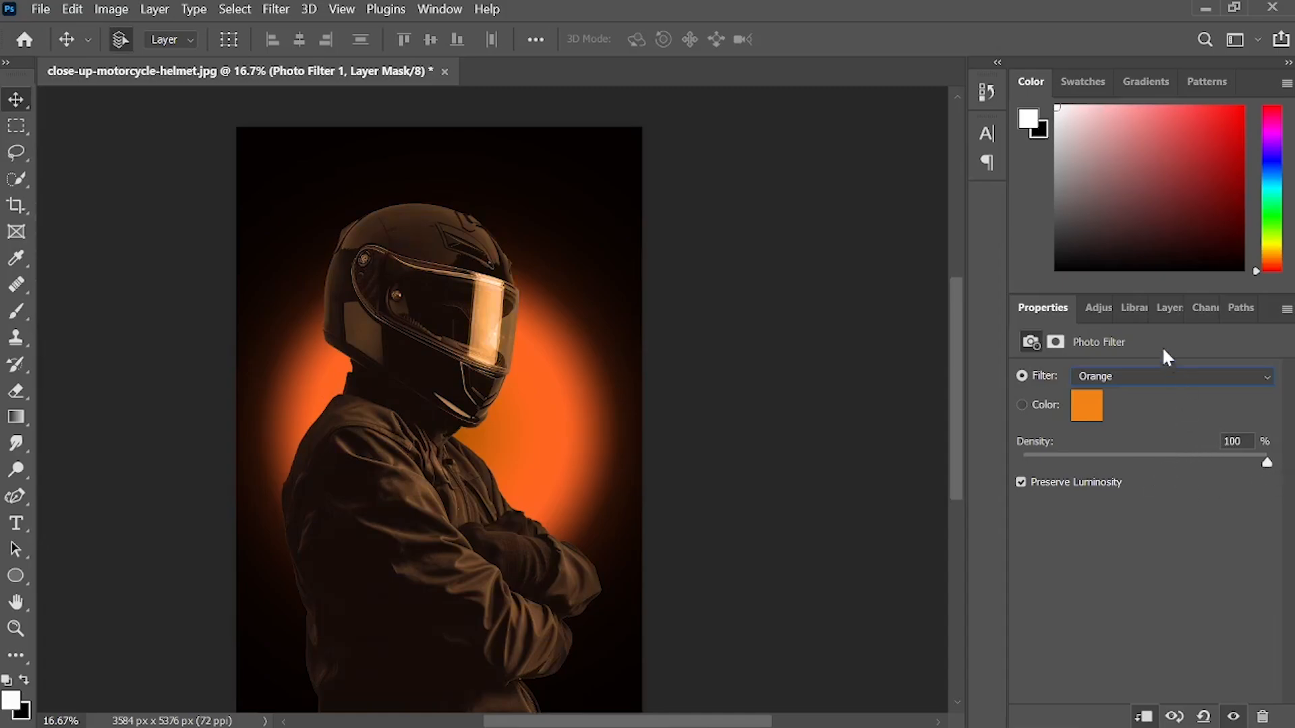
- Add a Levels adjustment clipped to the motorcyclist layer, with input levels of 19, 1.20 and 209
{"action": "left_click", "coordinate": [1170, 310]}
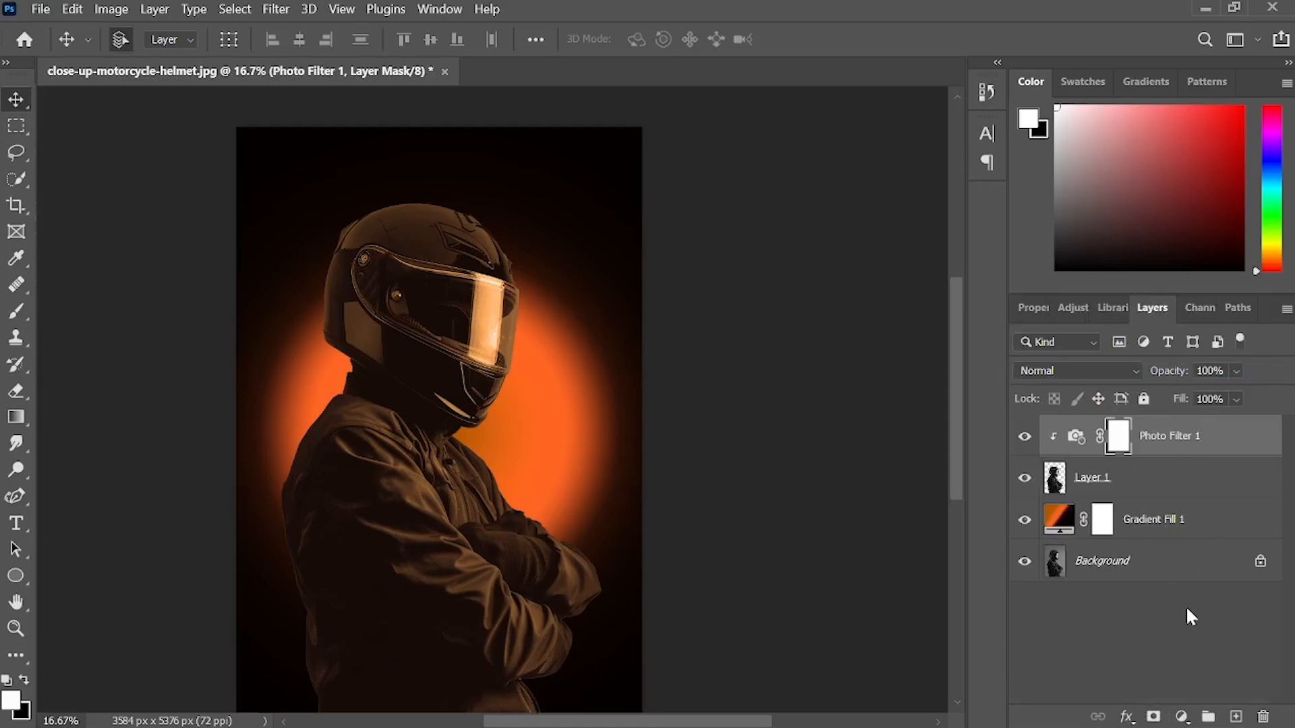
{"action": "left_click", "coordinate": [1181, 717]}
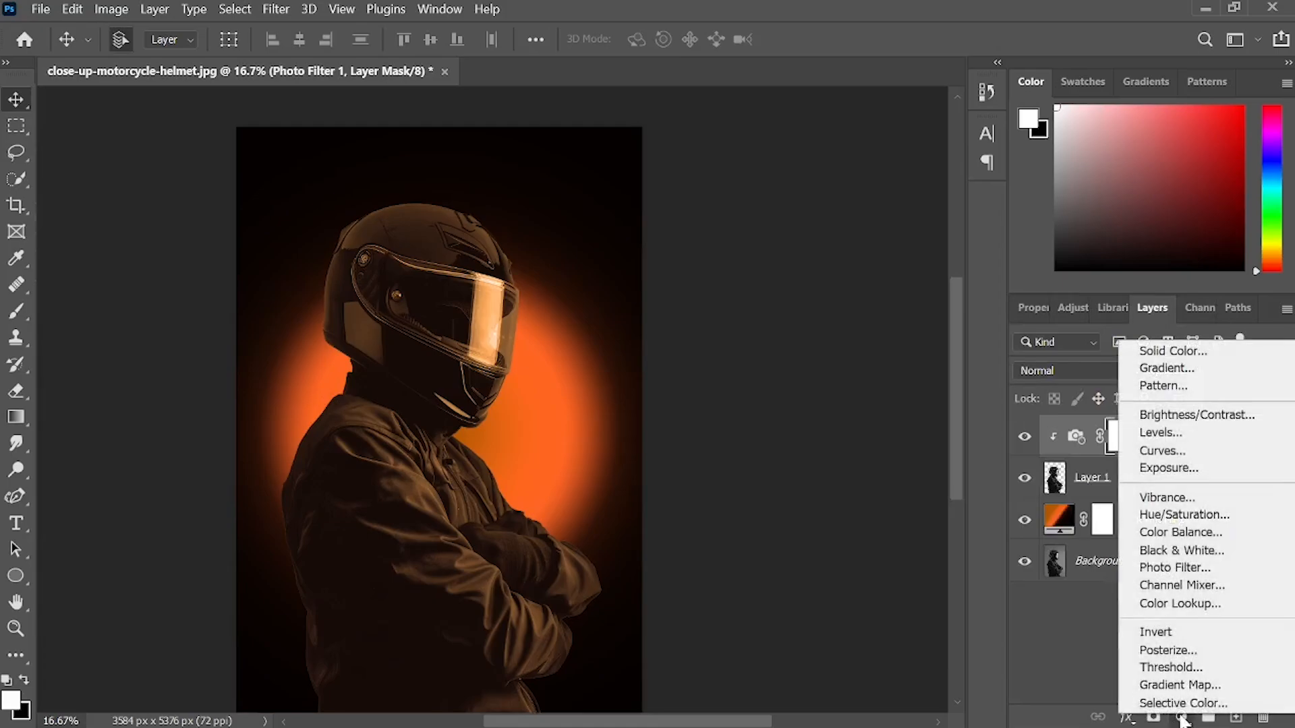
{"action": "left_click", "coordinate": [1173, 439]}
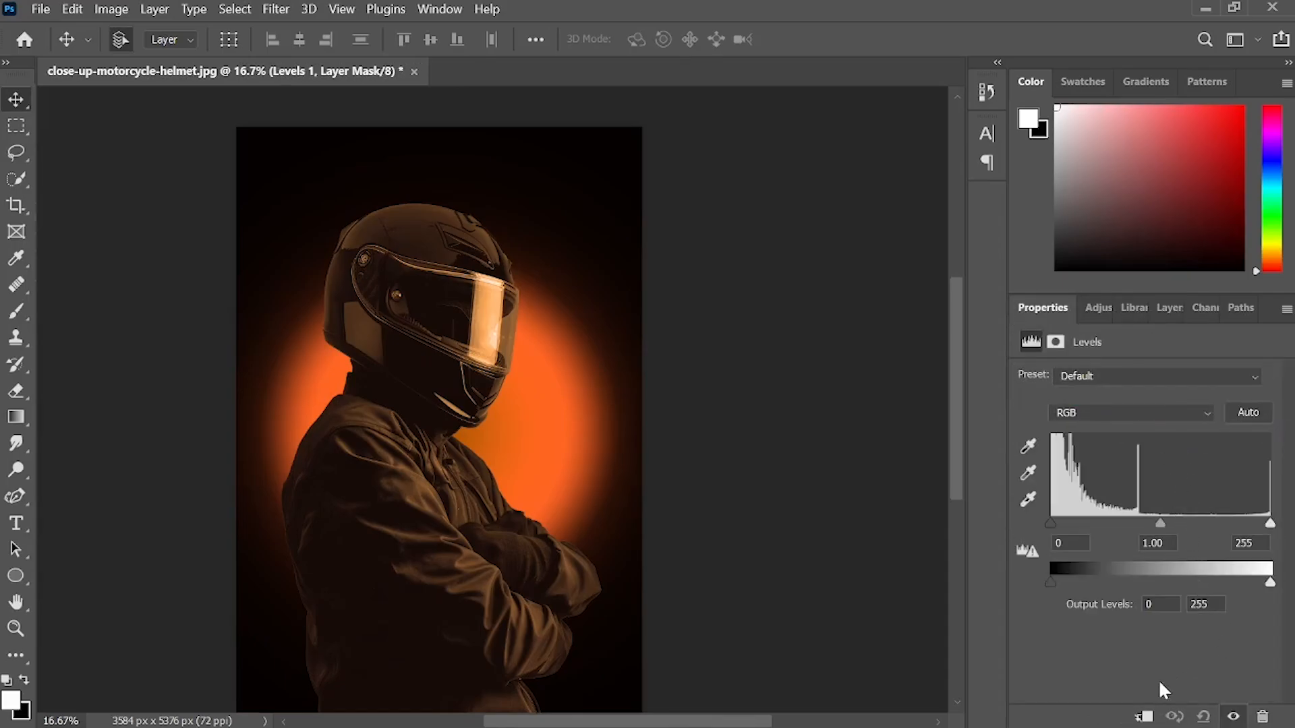
{"action": "left_click", "coordinate": [1144, 716]}
{"action": "mouse_move", "coordinate": [1271, 584]}
{"action": "left_mouse_down"}
{"action": "mouse_move", "coordinate": [1200, 588]}
{"action": "mouse_move", "coordinate": [1270, 584]}
{"action": "left_mouse_up"}
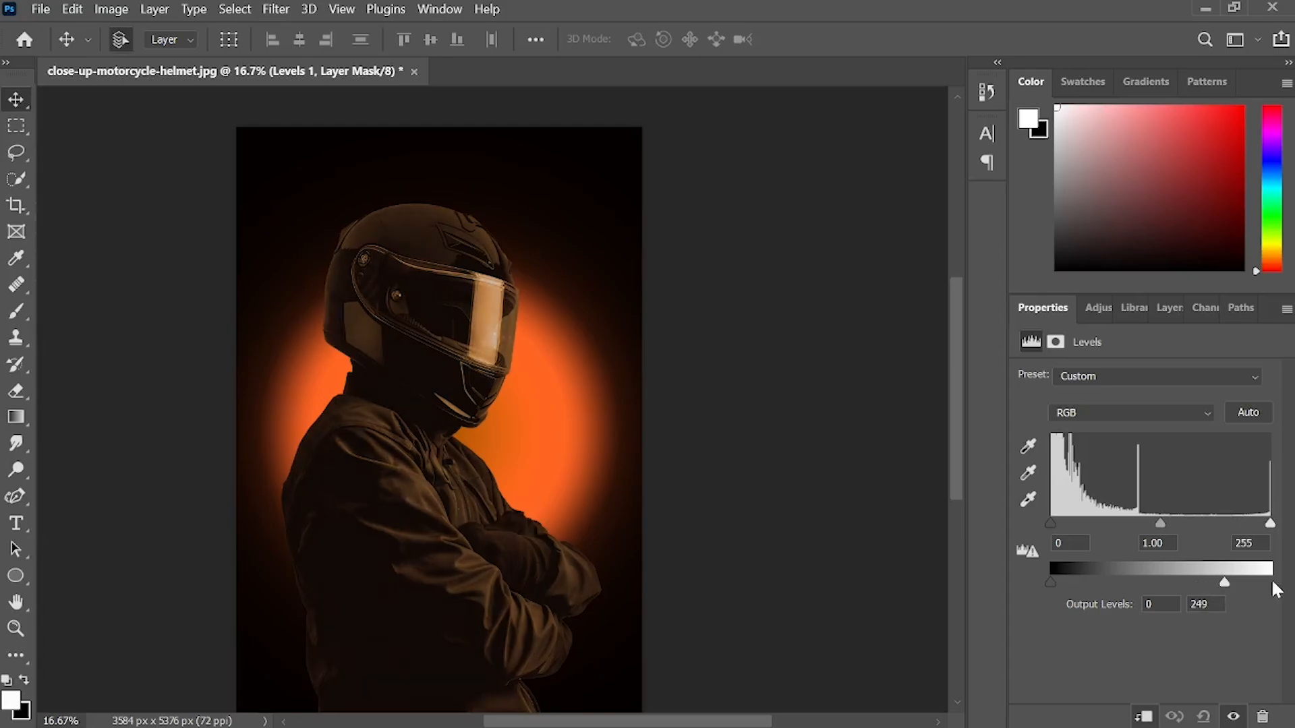
{"action": "left_click_drag", "start_coordinate": [1272, 526], "coordinate": [1231, 546]}
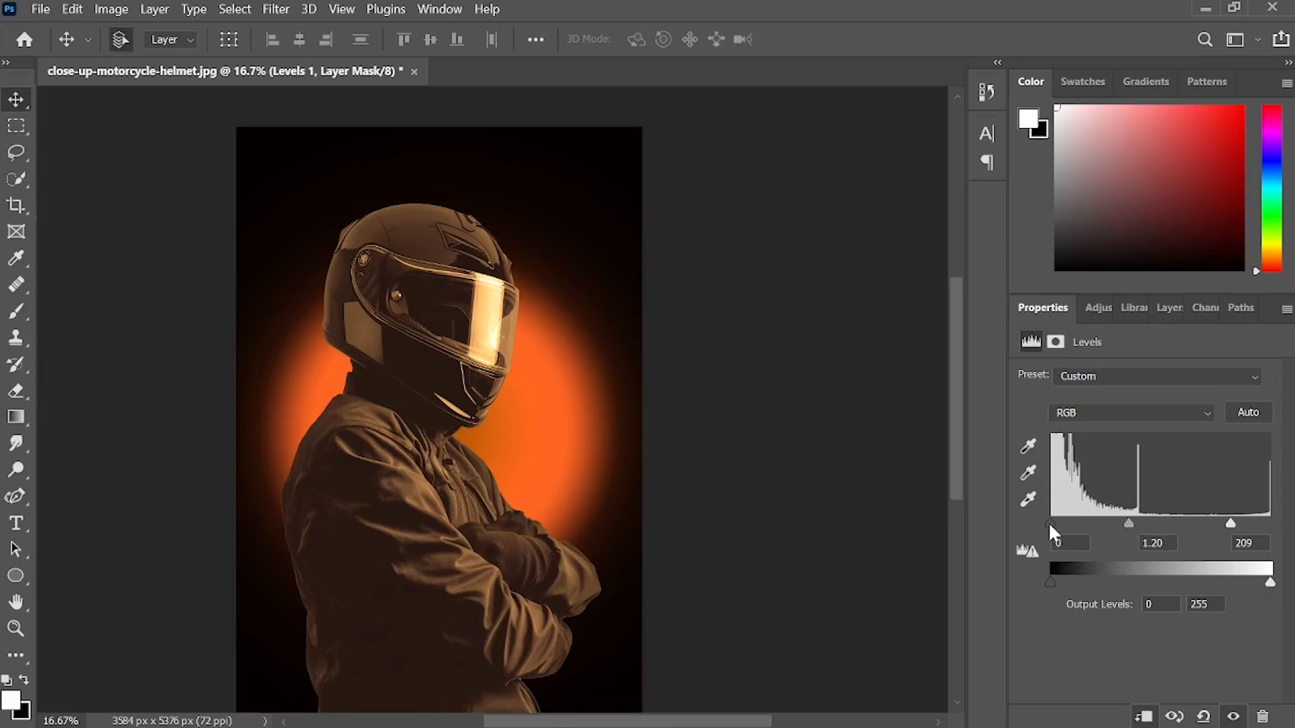
{"action": "left_click_drag", "start_coordinate": [1050, 522], "coordinate": [1070, 533]}
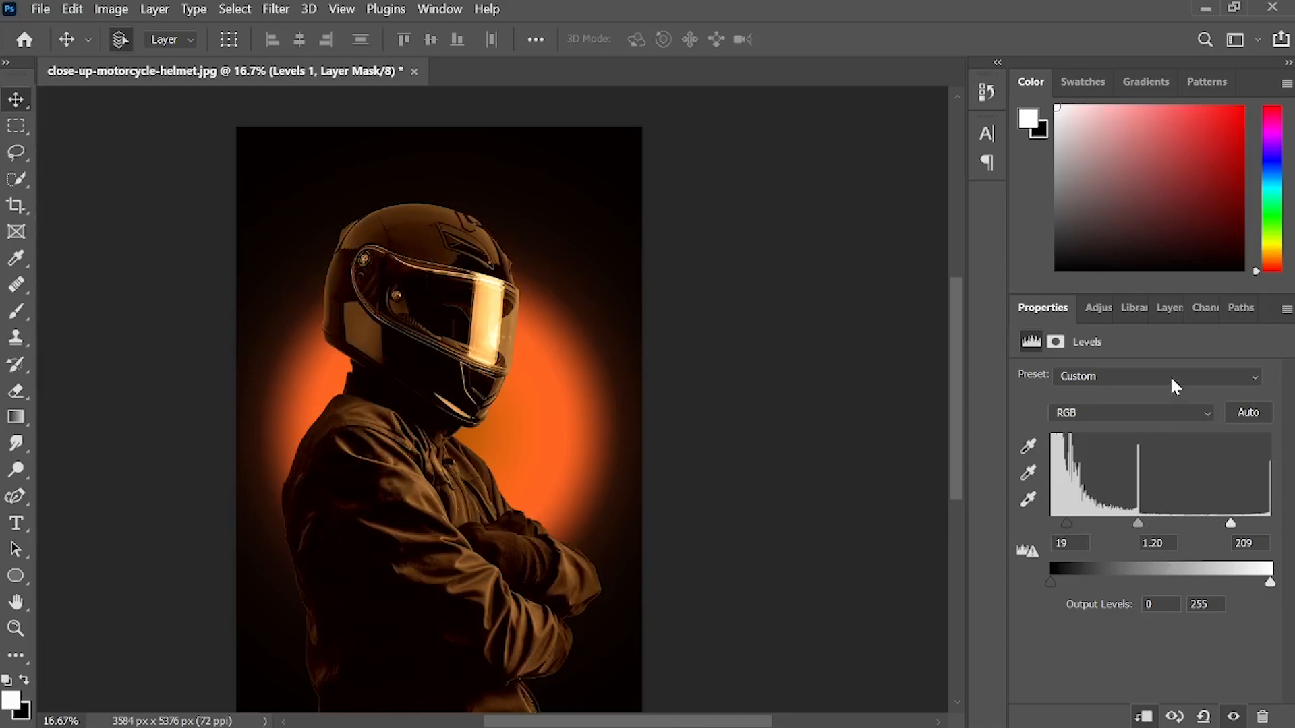
- Add a black drop shadow to Layer 1 with 77% opacity, 31° angle, 498 px distance and 24 px size
{"action": "left_click", "coordinate": [1170, 309]}
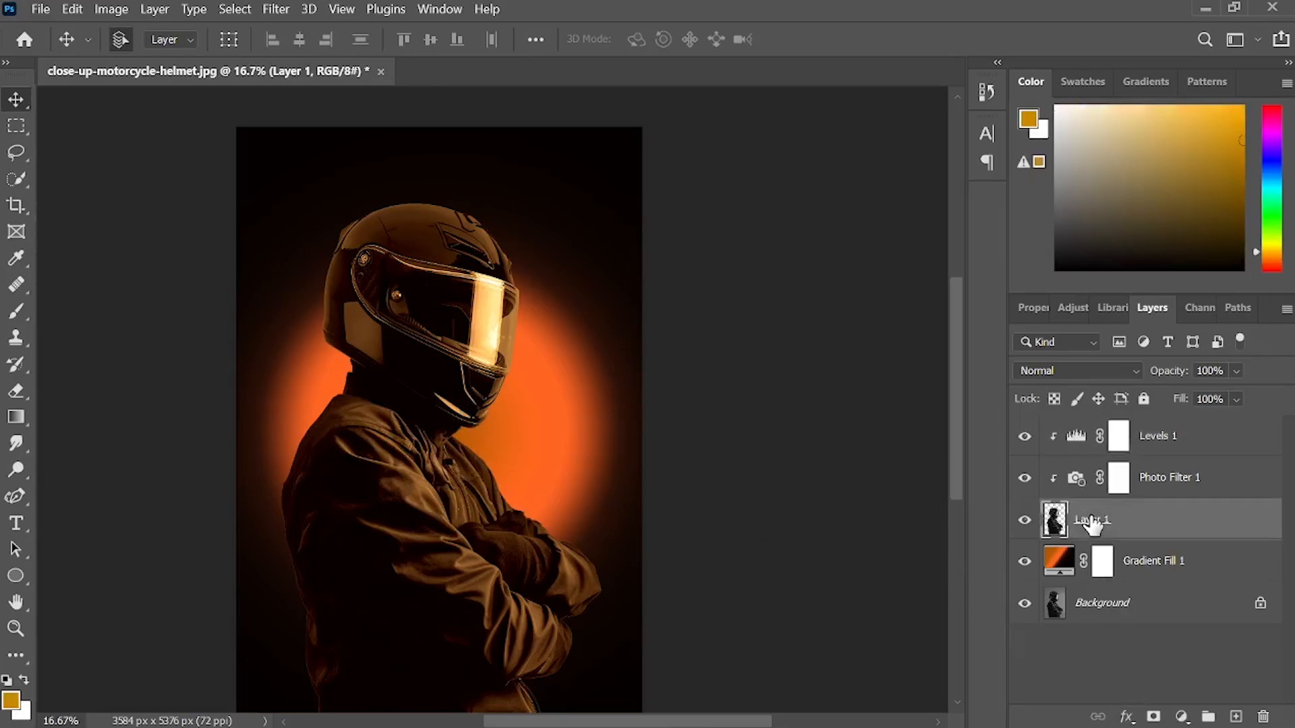
{"action": "left_click", "coordinate": [1126, 719]}
{"action": "left_click", "coordinate": [1126, 719]}
{"action": "left_click", "coordinate": [1127, 718]}
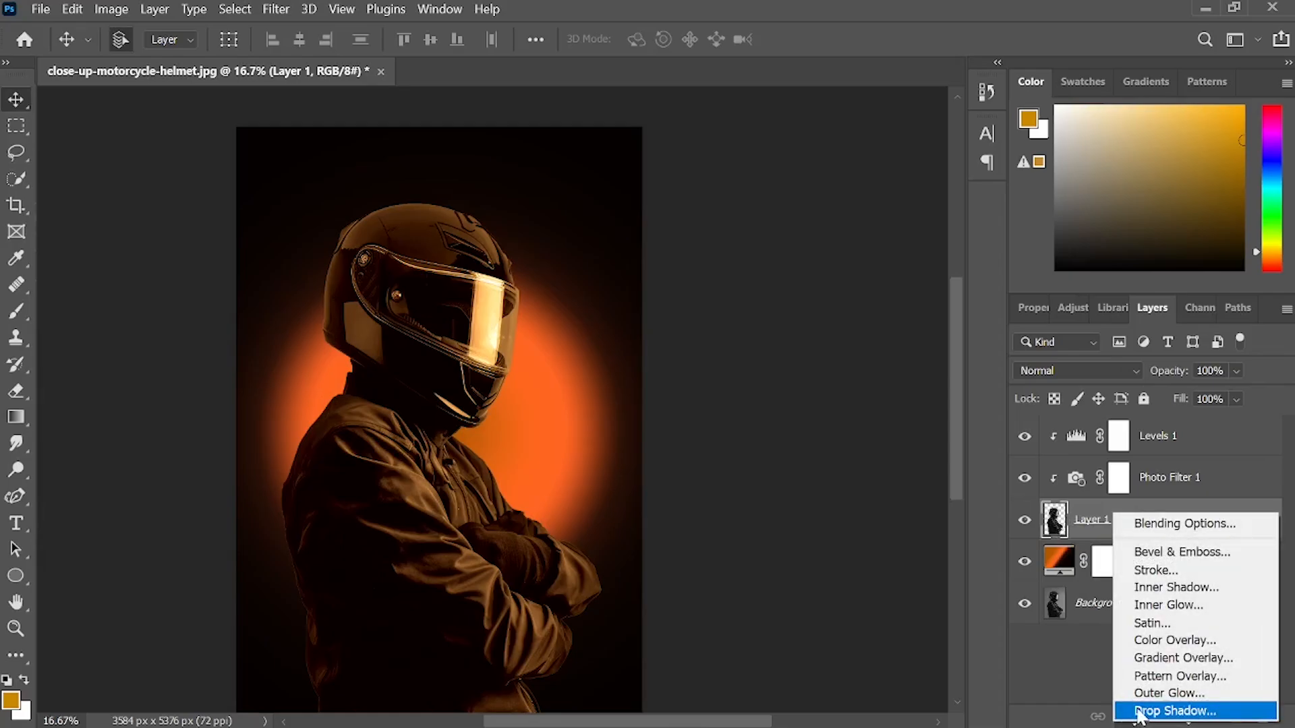
{"action": "left_click", "coordinate": [1140, 715]}
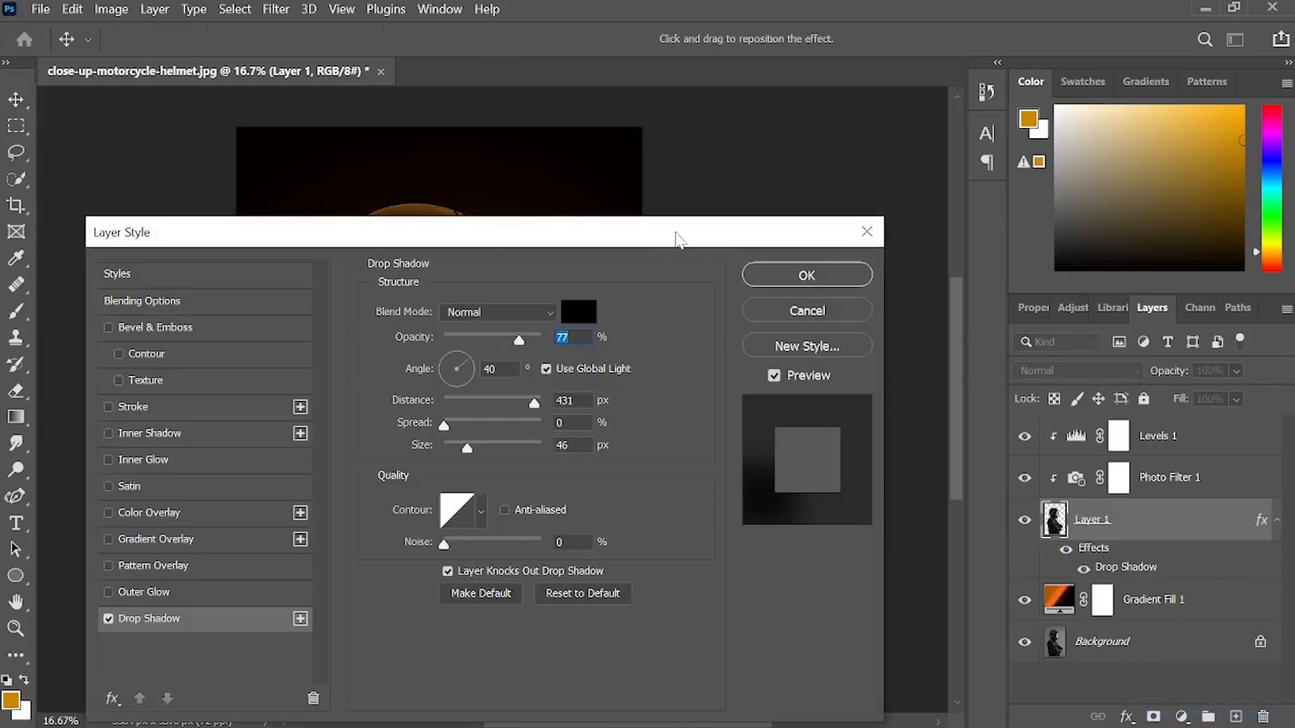
{"action": "left_click_drag", "start_coordinate": [652, 242], "coordinate": [1135, 137]}
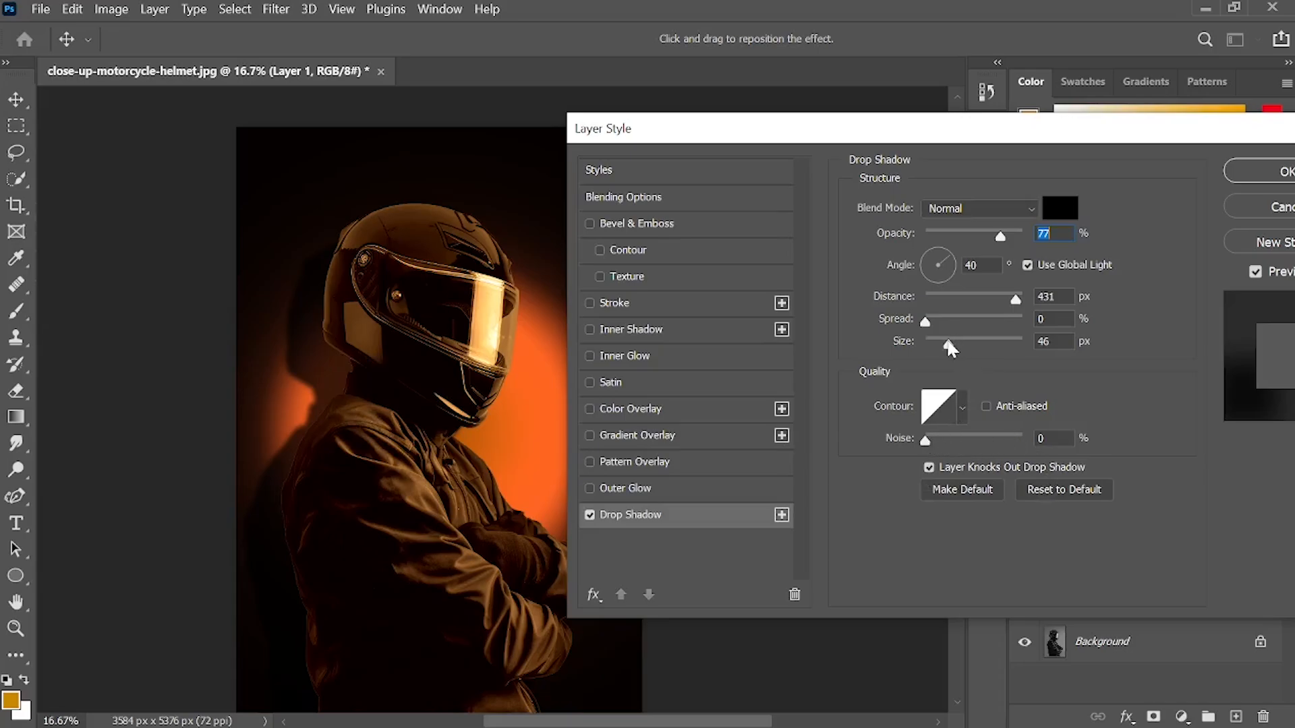
{"action": "left_click_drag", "start_coordinate": [948, 342], "coordinate": [943, 351]}
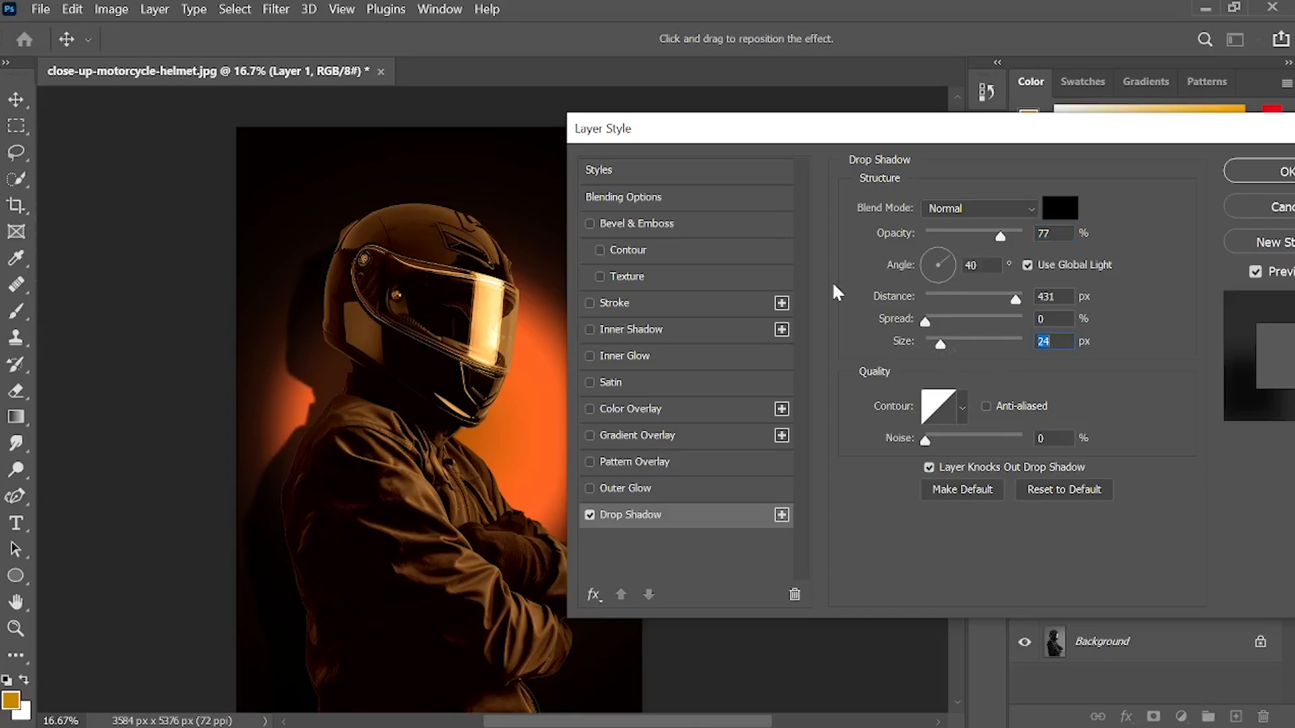
{"action": "left_click_drag", "start_coordinate": [330, 380], "coordinate": [306, 367]}
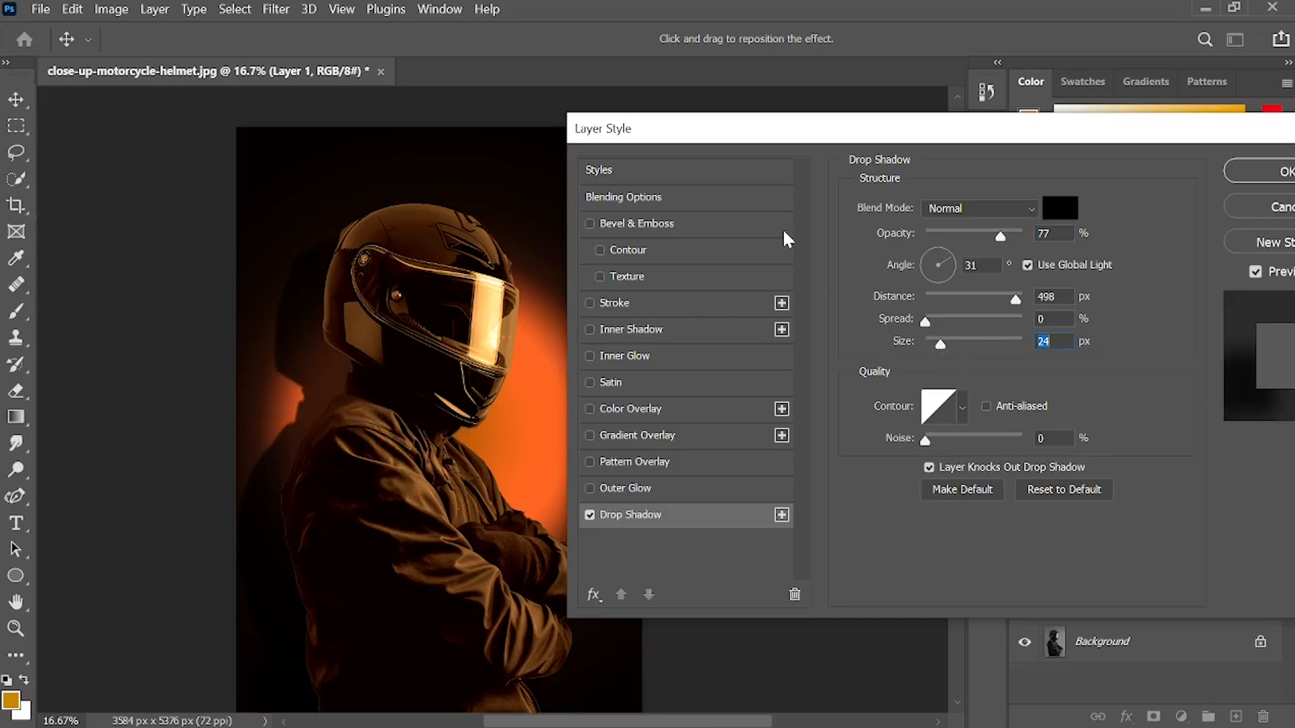
{"action": "left_click", "coordinate": [1270, 177]}
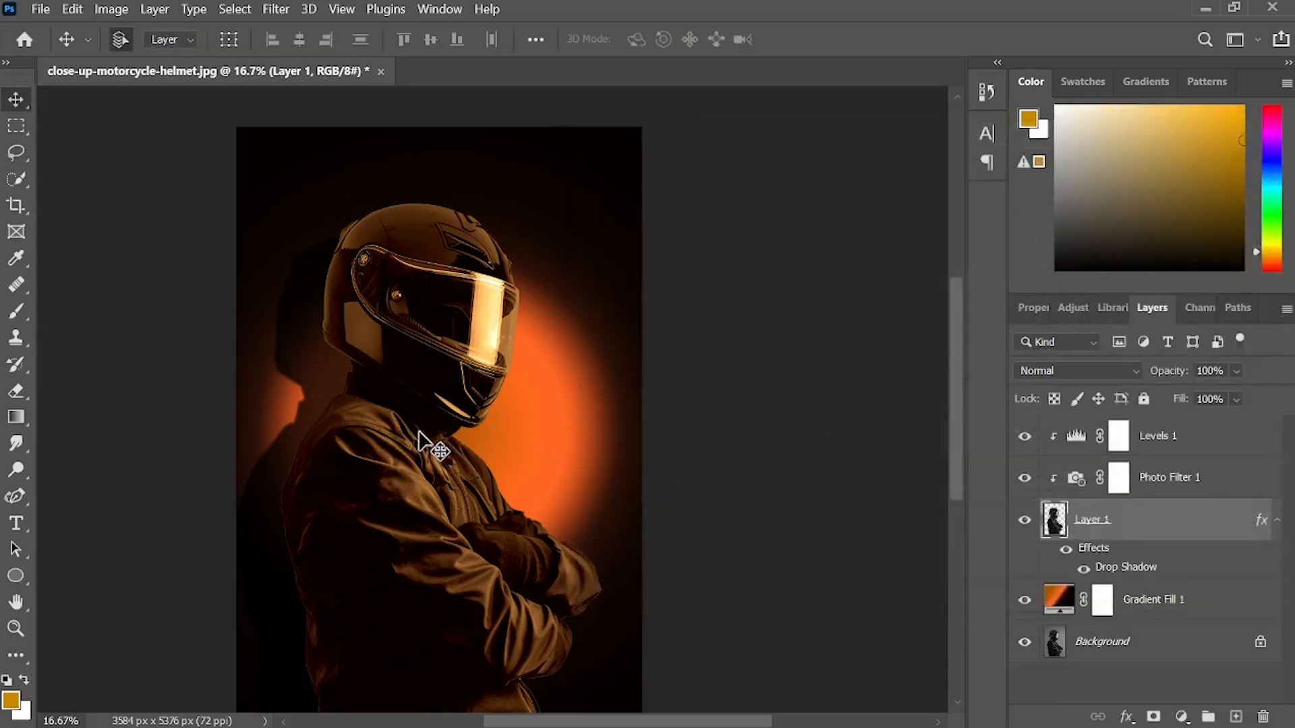
- Move the motorcyclist on Layer 1 down and slightly right so the helmet sits within the orange glow
{"action": "left_click_drag", "start_coordinate": [412, 444], "coordinate": [440, 507]}
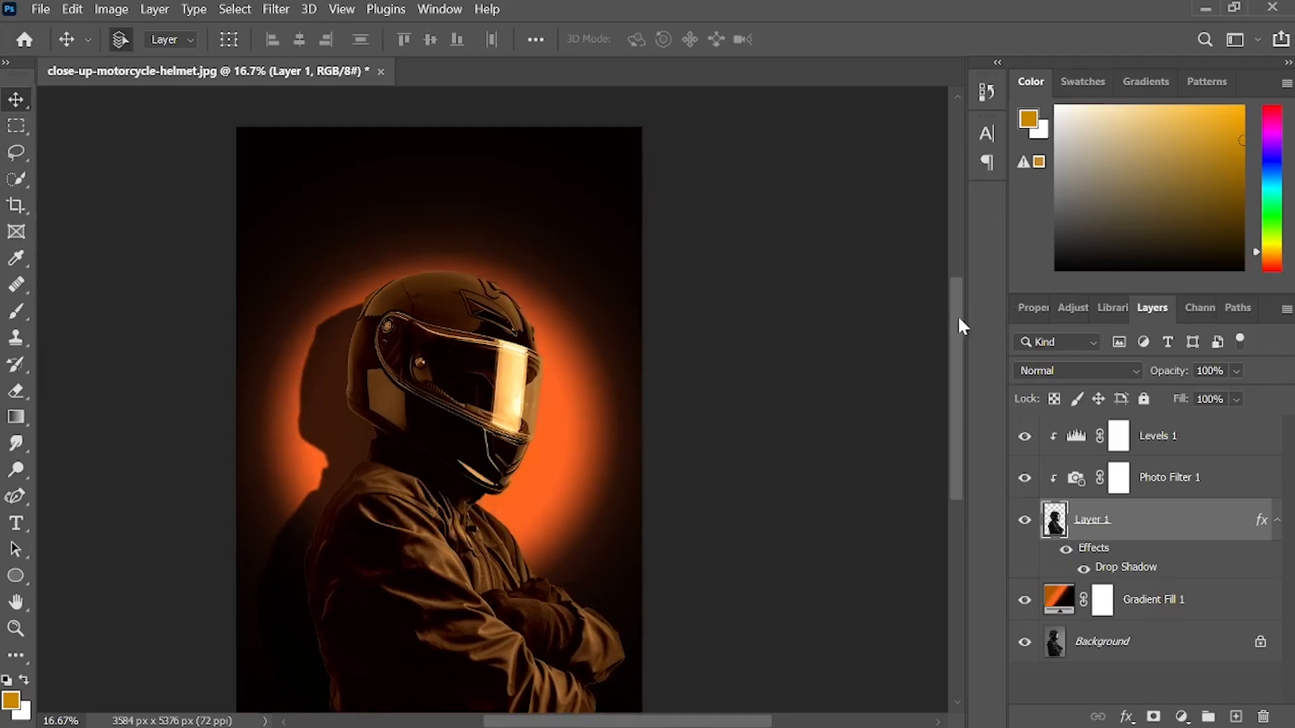
{"action": "mouse_move", "coordinate": [958, 314]}
{"action": "left_mouse_down"}
{"action": "mouse_move", "coordinate": [951, 352]}
{"action": "mouse_move", "coordinate": [956, 328]}
{"action": "left_mouse_up"}
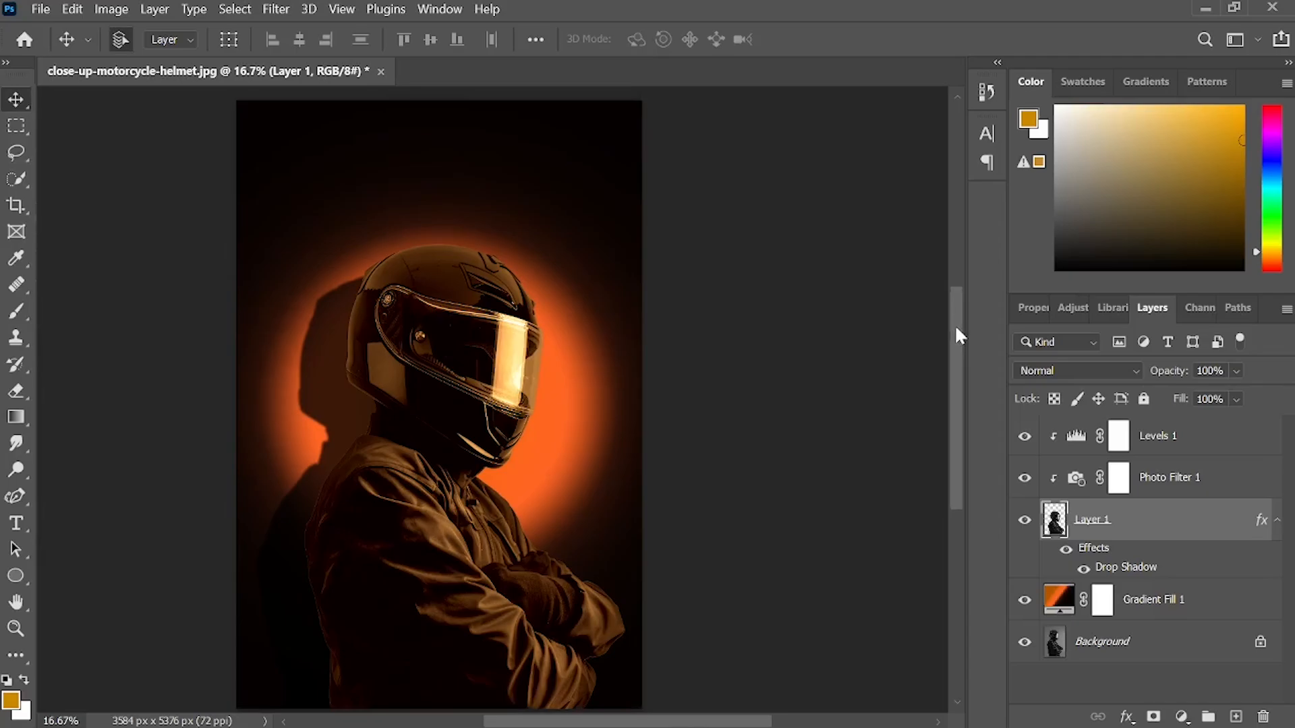